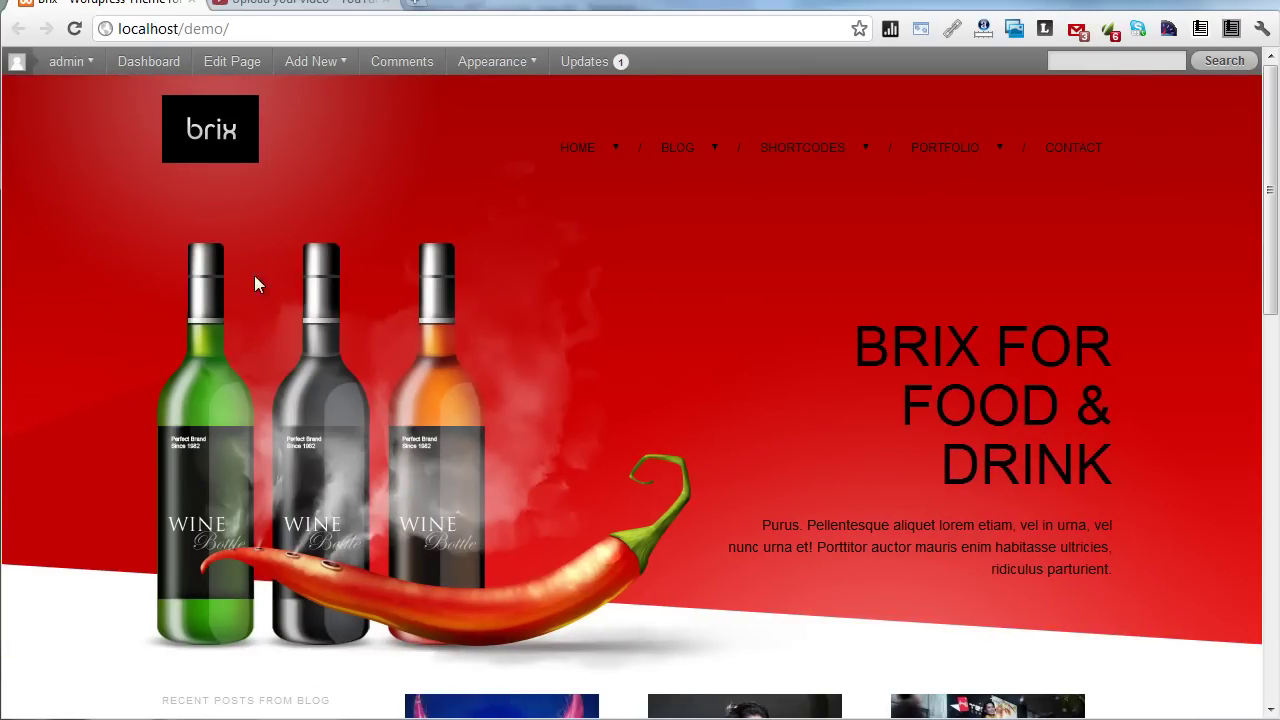
Go from the live demo site to the WordPress admin's Slideshow slide list
{"action": "left_click", "coordinate": [148, 62]}
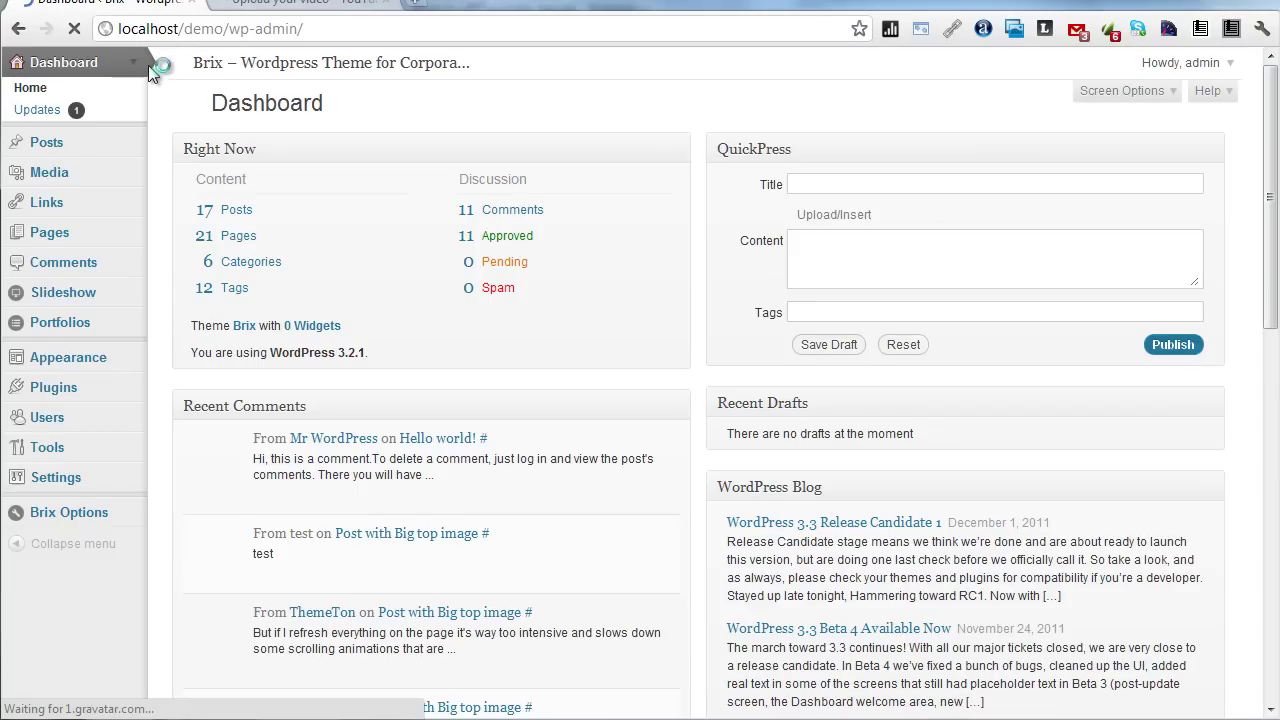
{"action": "left_click", "coordinate": [66, 297]}
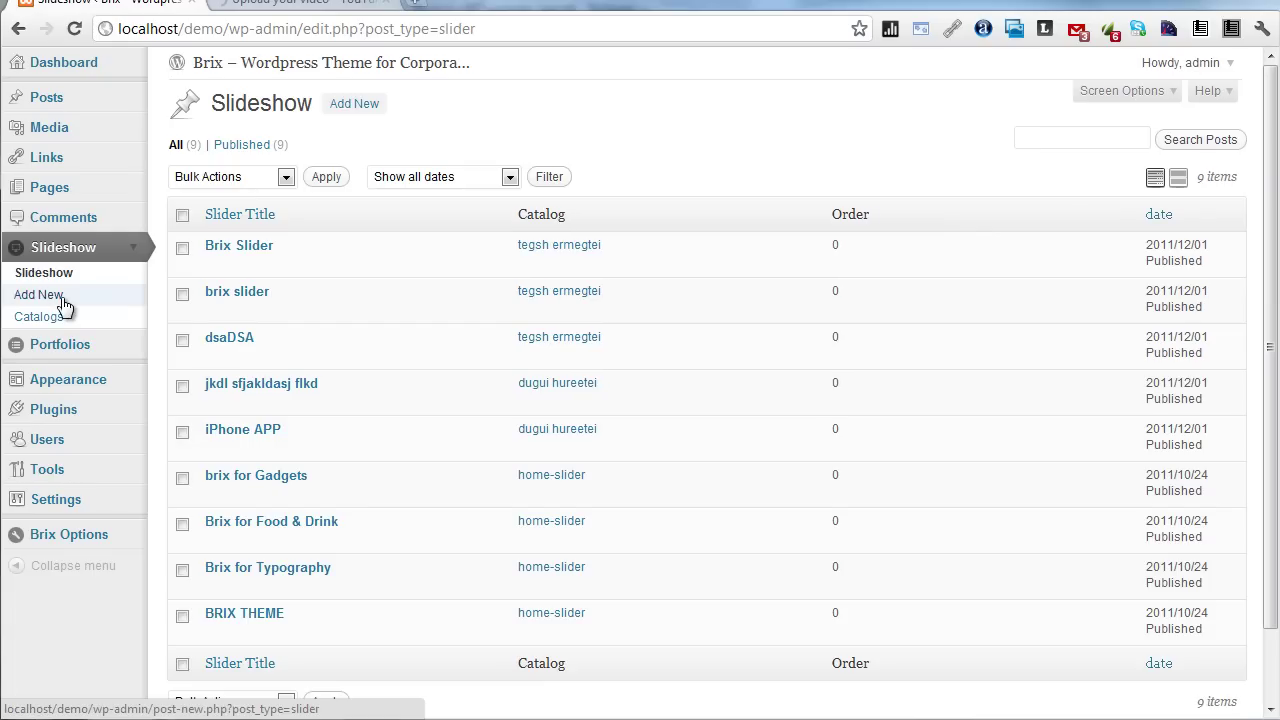
{"action": "scroll", "coordinate": [400, 450], "scroll_direction": "down", "scroll_amount": 2}
{"action": "scroll", "coordinate": [425, 497], "scroll_direction": "up", "scroll_amount": 2}
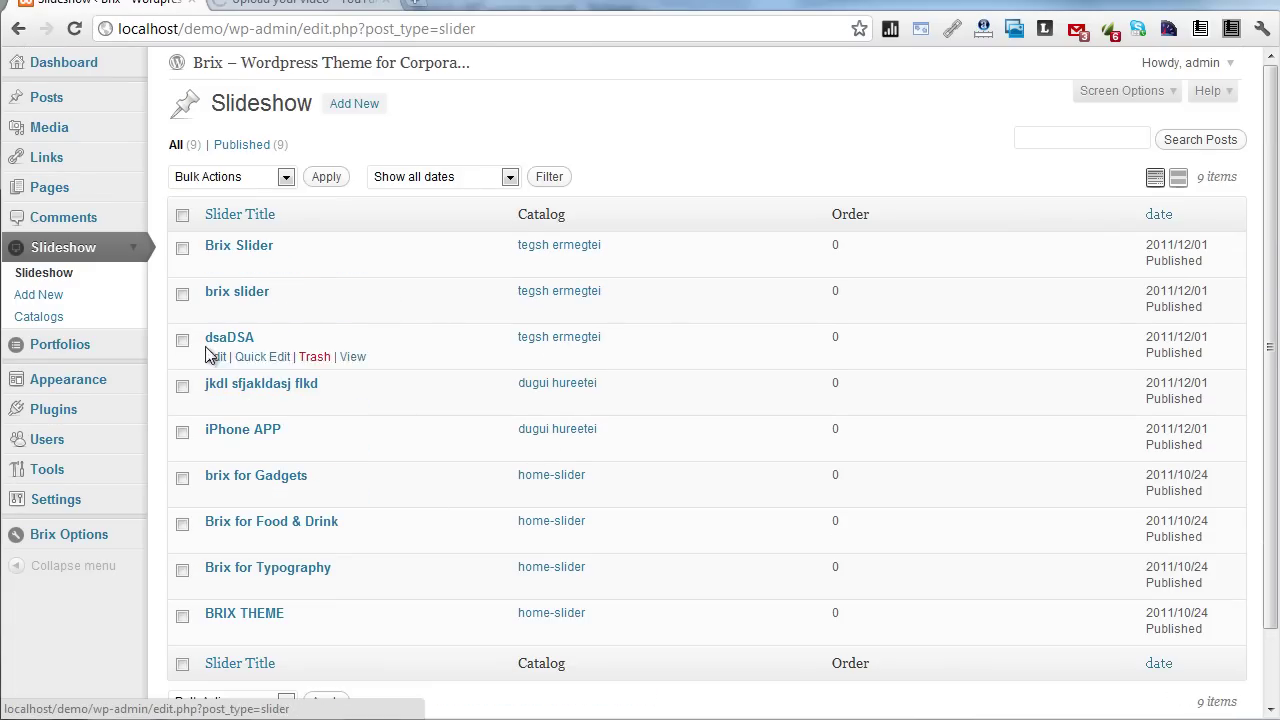
Add a slideshow catalog named 'new category', then return to the Slideshow slide list
{"action": "left_click", "coordinate": [110, 327]}
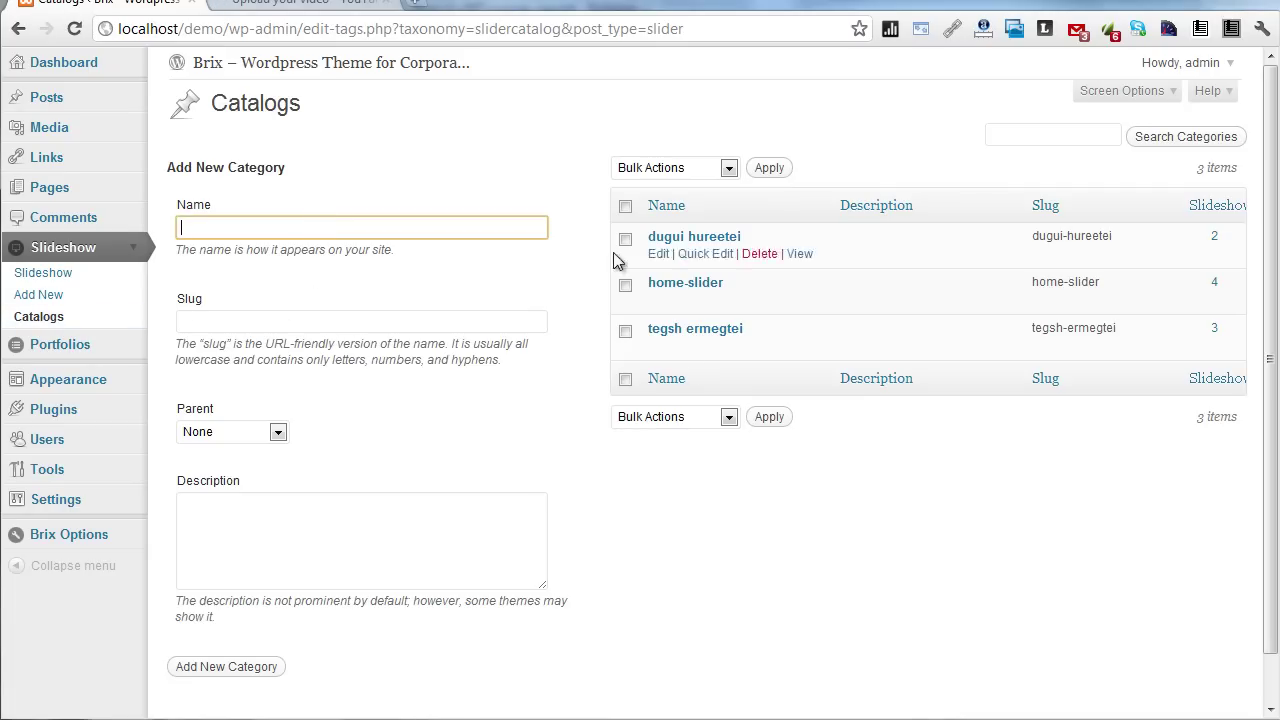
{"action": "mouse_move", "coordinate": [900, 335]}
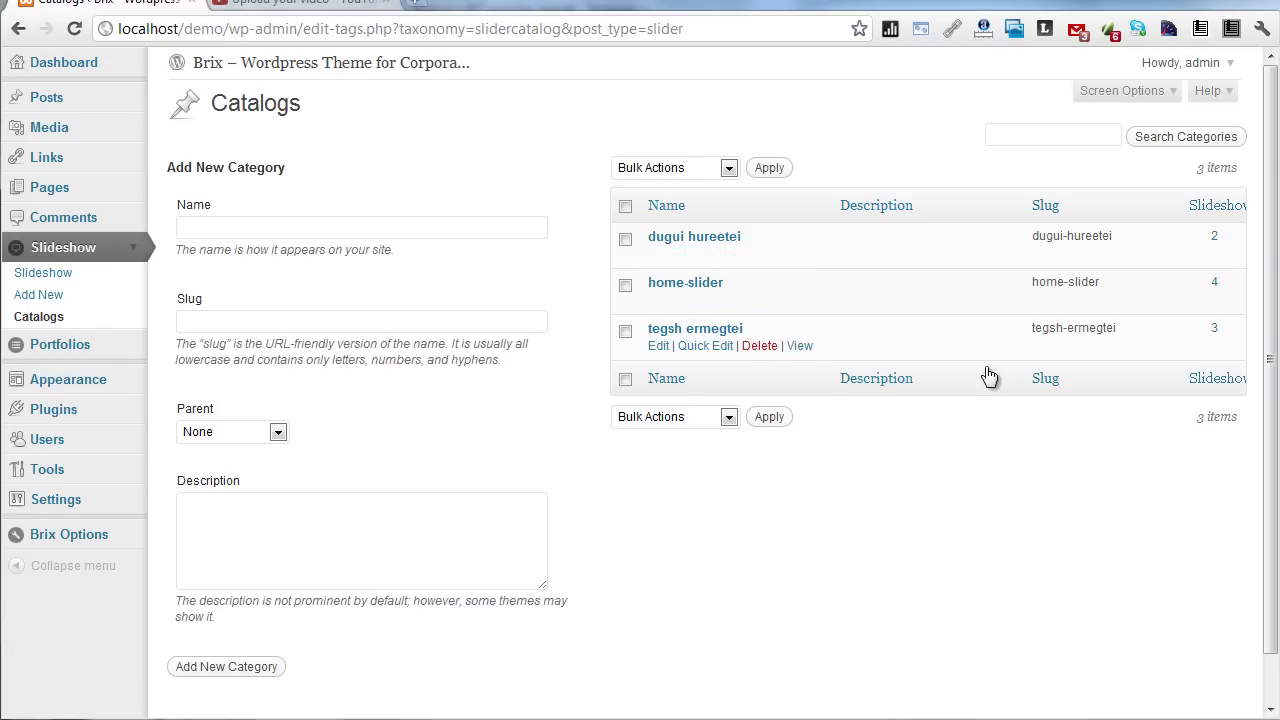
{"action": "left_click", "coordinate": [208, 228]}
{"action": "type", "text": "new category"}
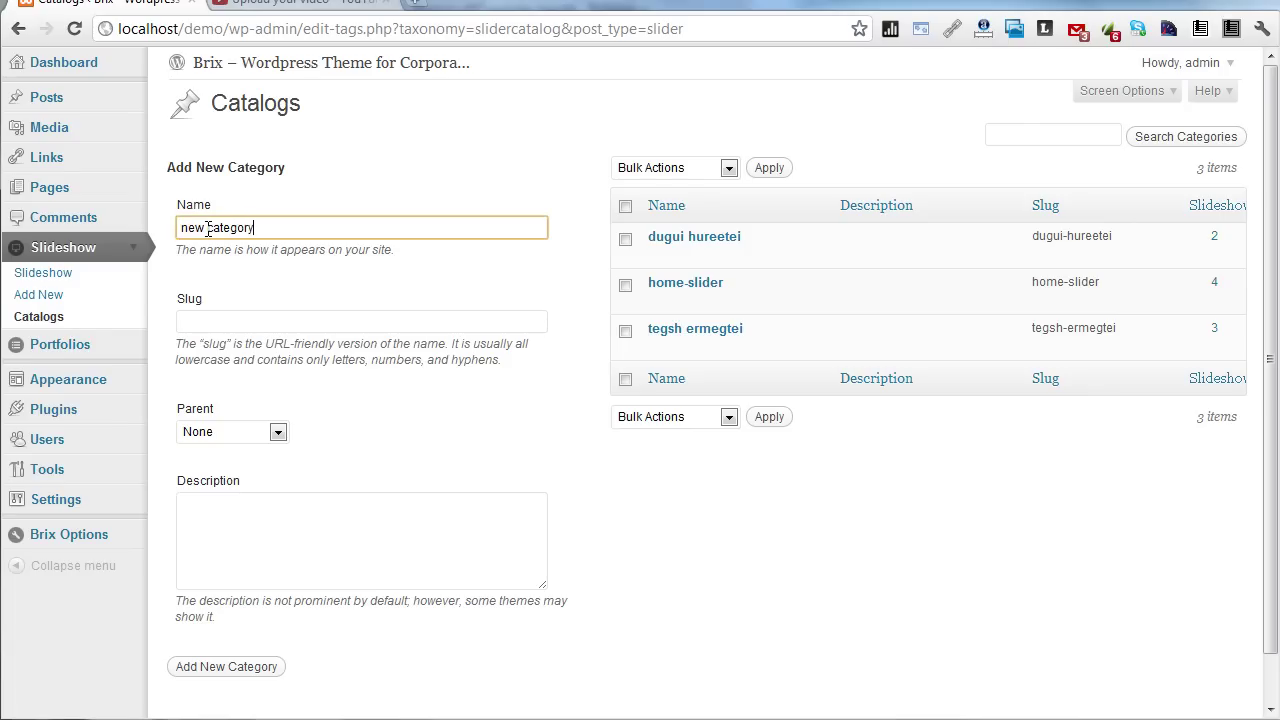
{"action": "left_click", "coordinate": [230, 666]}
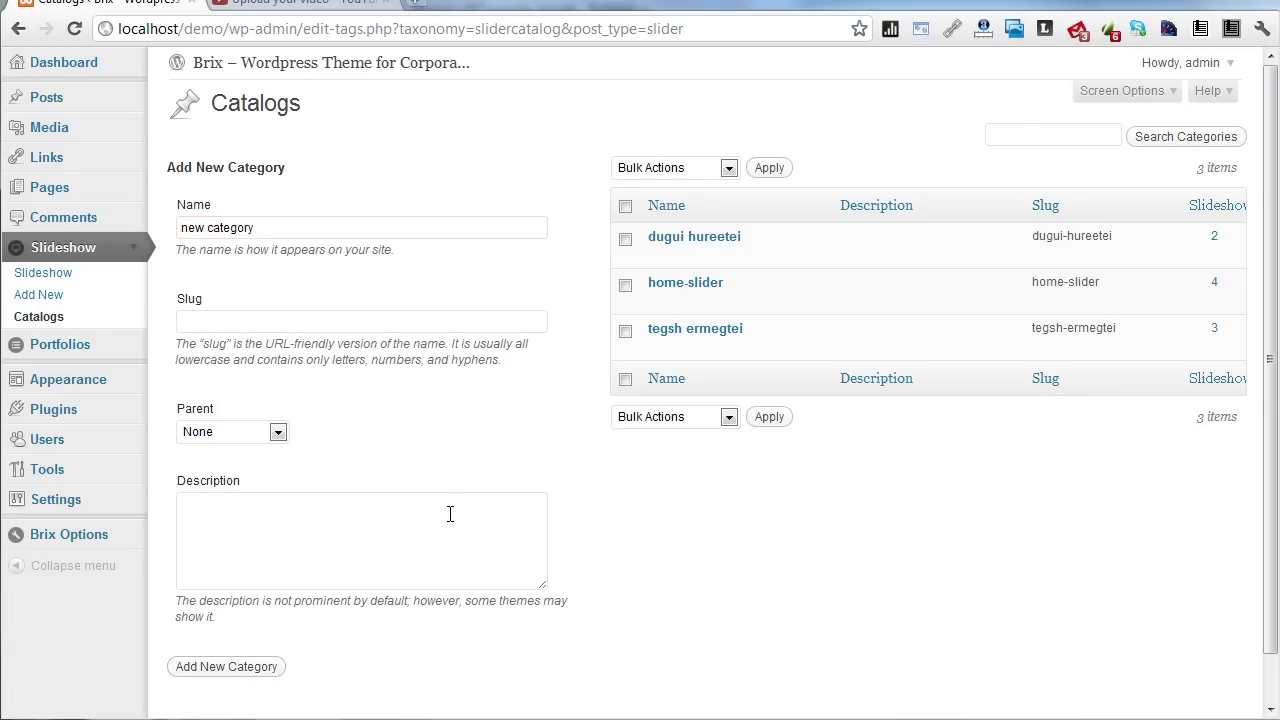
{"action": "left_click", "coordinate": [40, 276]}
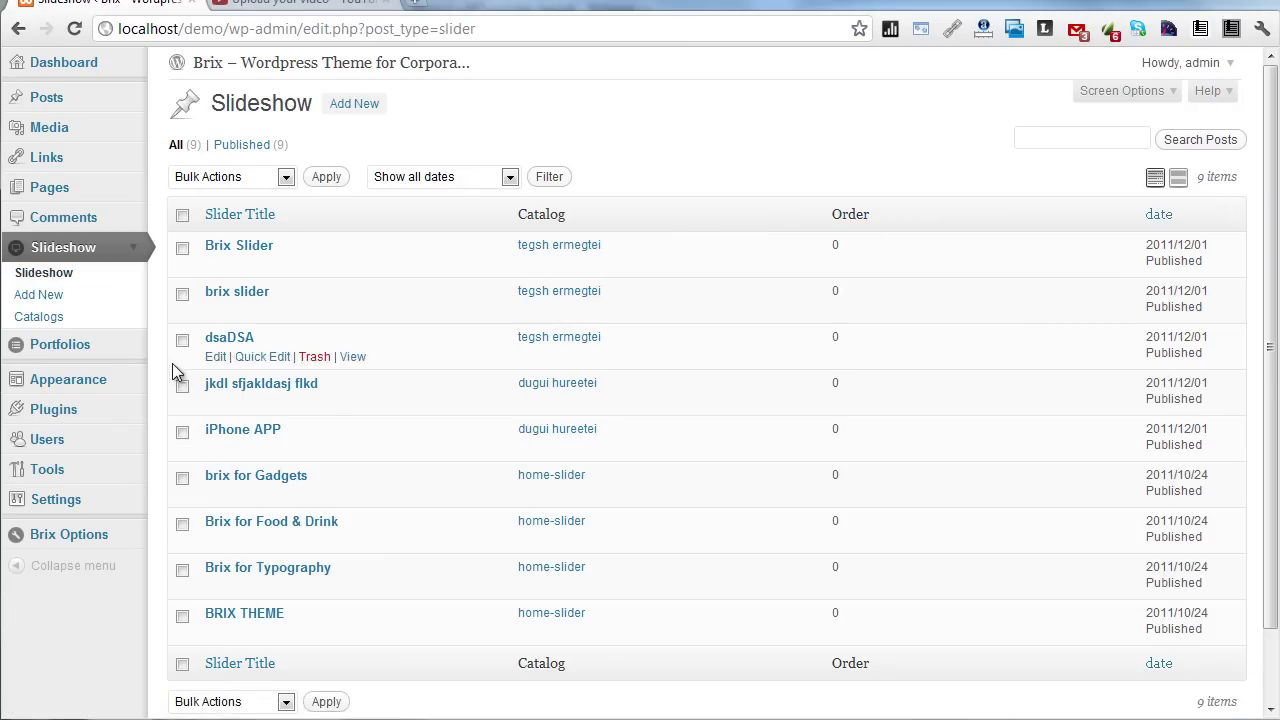
Open the iPhone APP slide and select parts of its title, paragraph and shortcode text
{"action": "left_click", "coordinate": [241, 432]}
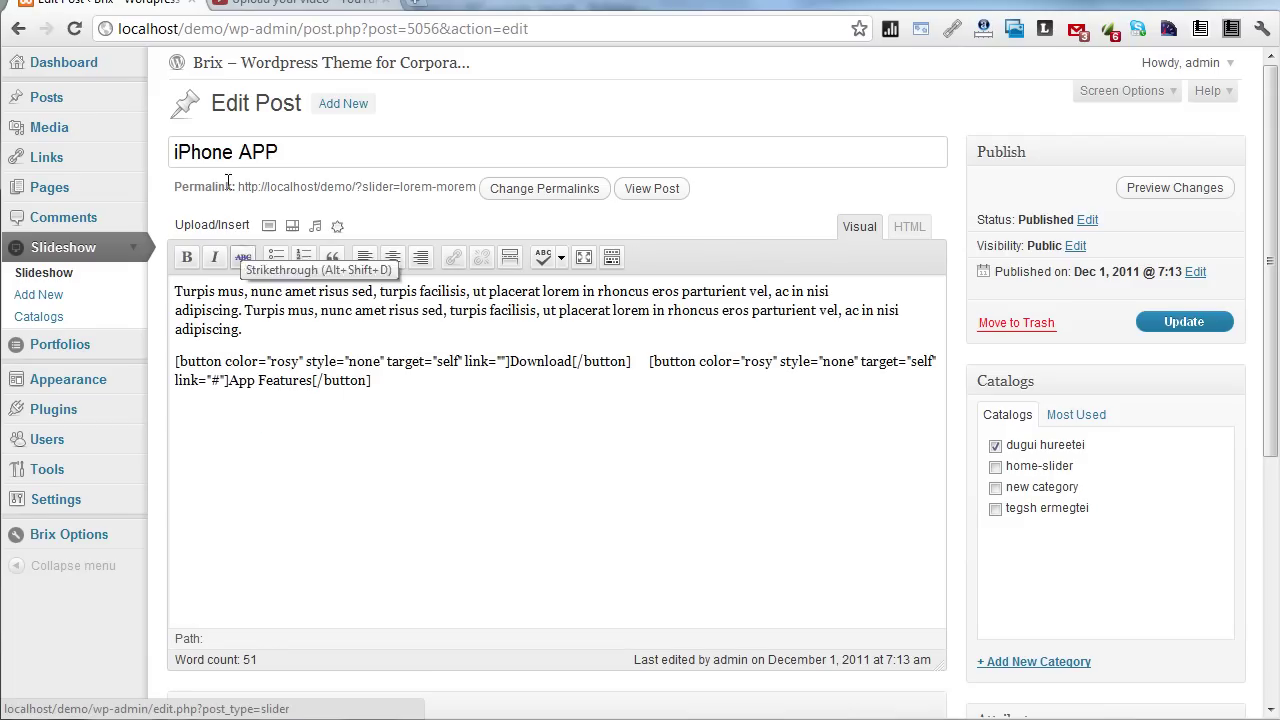
{"action": "left_click_drag", "start_coordinate": [283, 151], "coordinate": [176, 151]}
{"action": "left_click", "coordinate": [326, 151]}
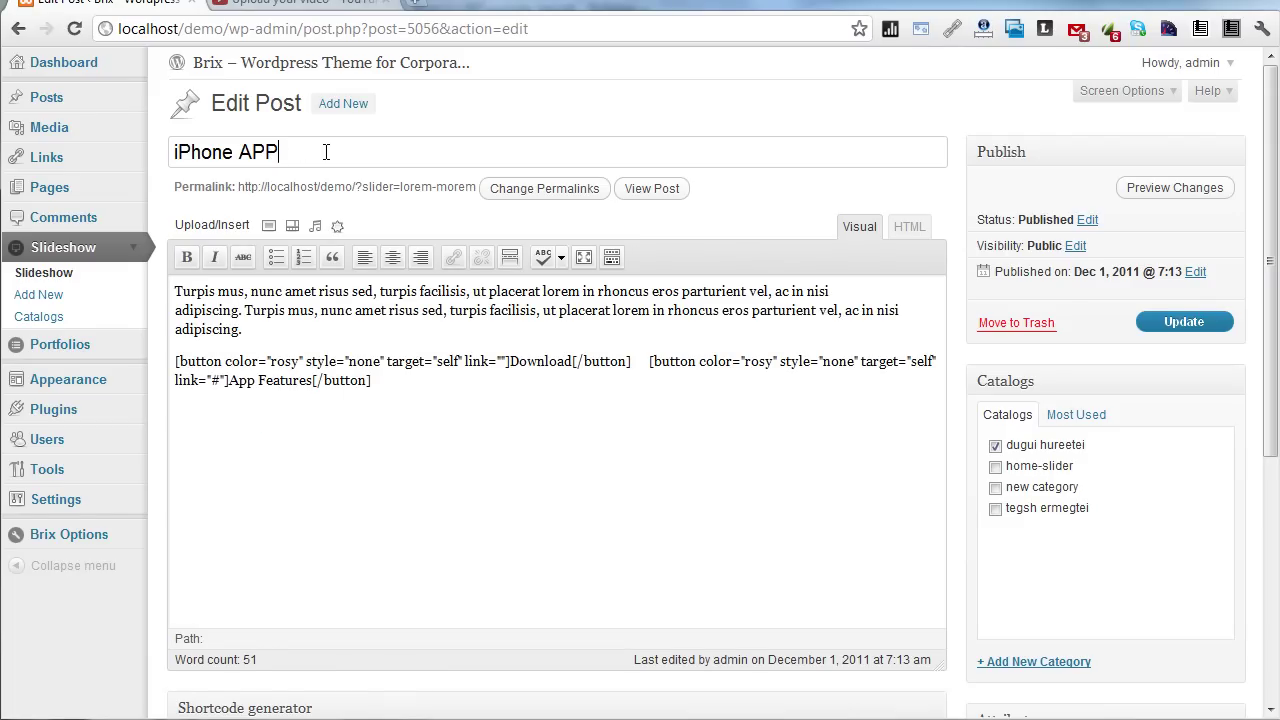
{"action": "left_click_drag", "start_coordinate": [257, 335], "coordinate": [168, 285]}
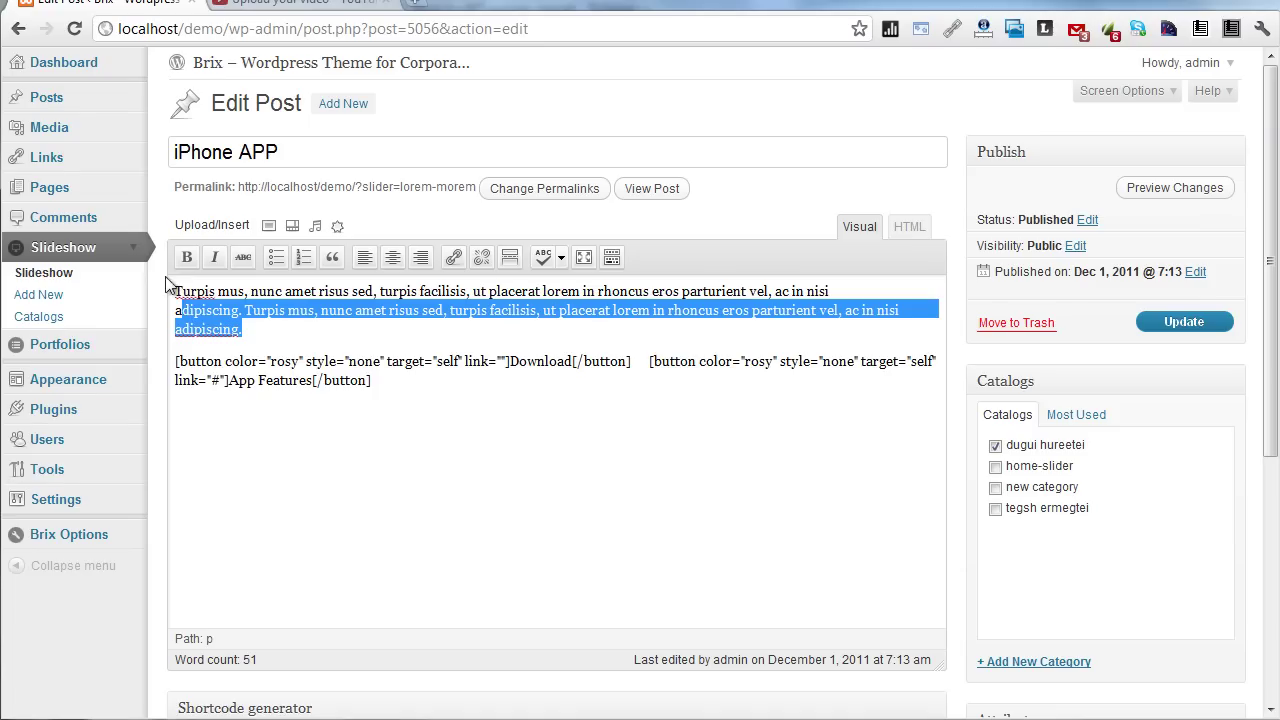
{"action": "left_click_drag", "start_coordinate": [271, 150], "coordinate": [172, 156]}
{"action": "left_click", "coordinate": [263, 308]}
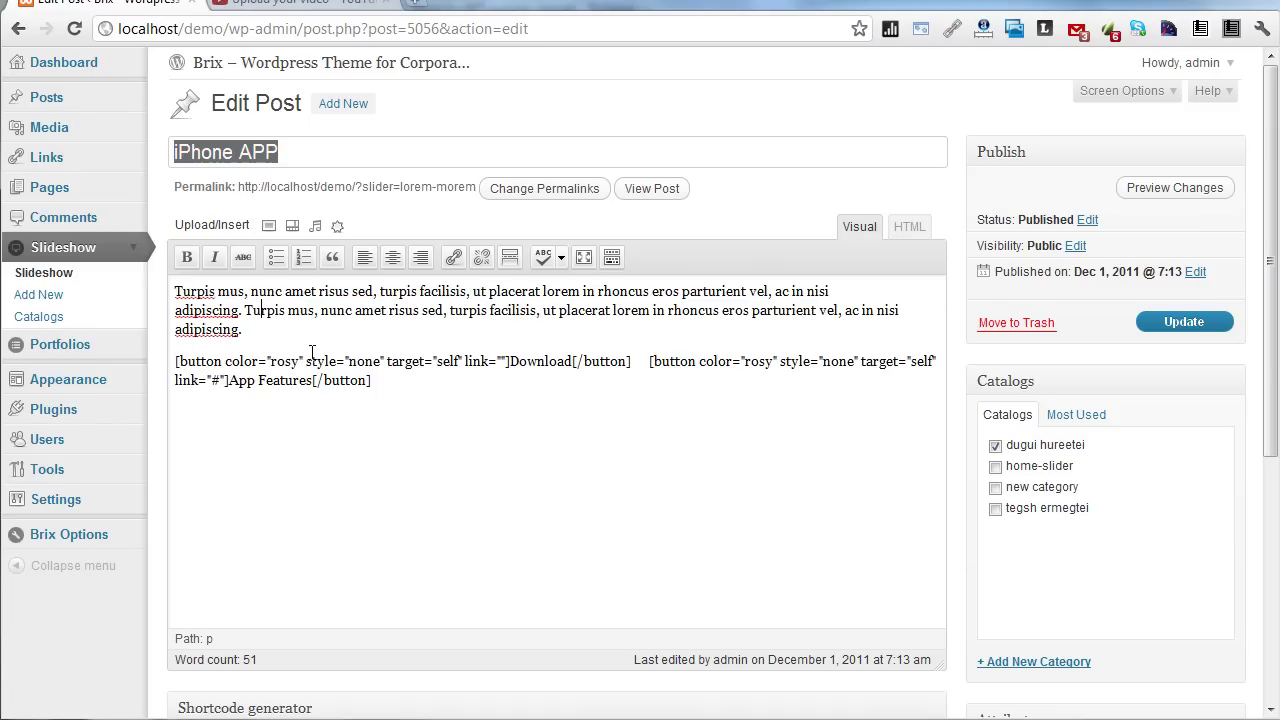
{"action": "triple_click", "coordinate": [278, 318]}
{"action": "left_click", "coordinate": [243, 330]}
{"action": "triple_click", "coordinate": [224, 312]}
{"action": "left_click", "coordinate": [315, 310]}
{"action": "left_click_drag", "start_coordinate": [176, 361], "coordinate": [484, 362]}
{"action": "left_click", "coordinate": [514, 389]}
Copy the slider image address (slider5.jpg) from the Slideshow Options content field
{"action": "scroll", "coordinate": [629, 422], "scroll_direction": "down", "scroll_amount": 2}
{"action": "scroll", "coordinate": [613, 416], "scroll_direction": "down", "scroll_amount": 2}
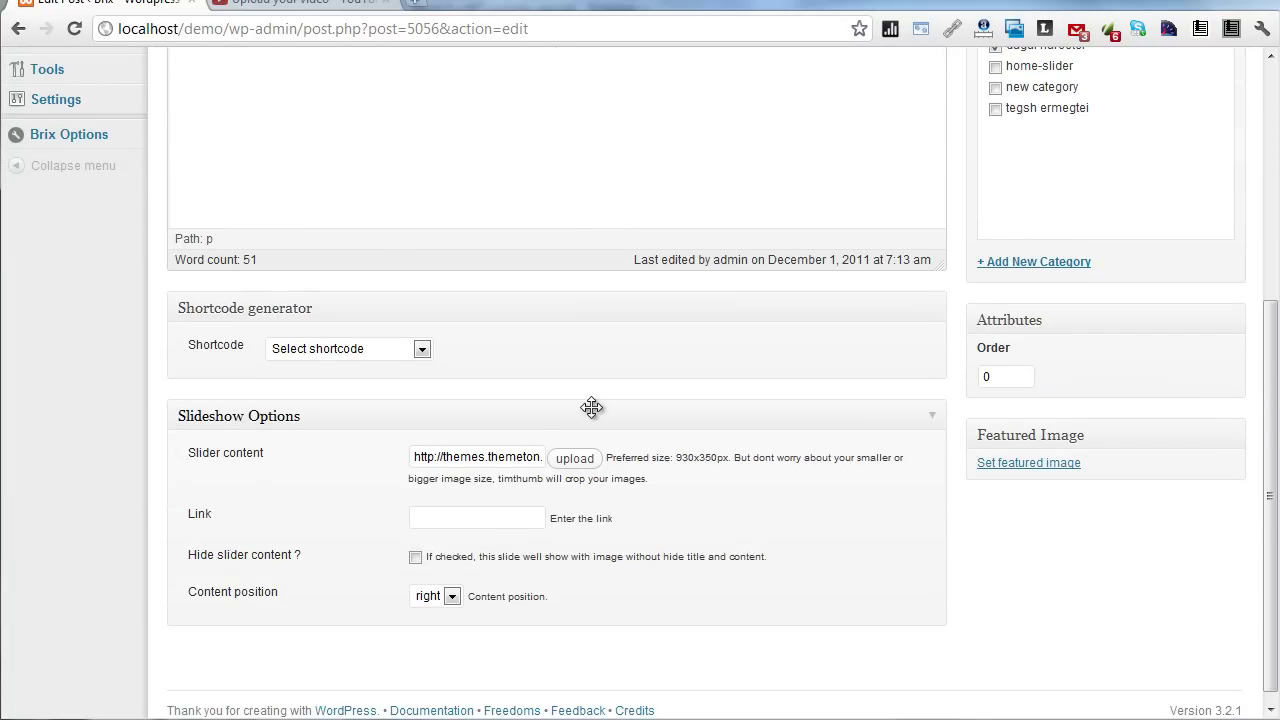
{"action": "left_click", "coordinate": [437, 443]}
{"action": "key", "text": "ctrl+a"}
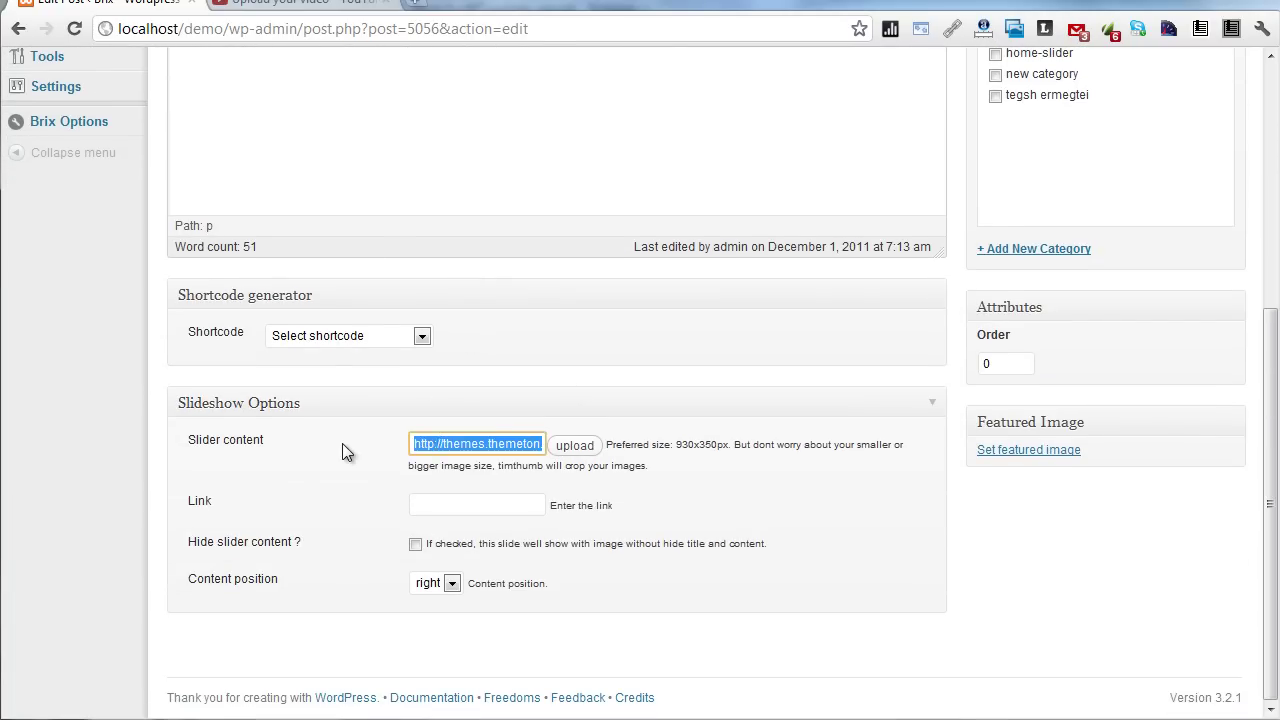
{"action": "left_click", "coordinate": [342, 443]}
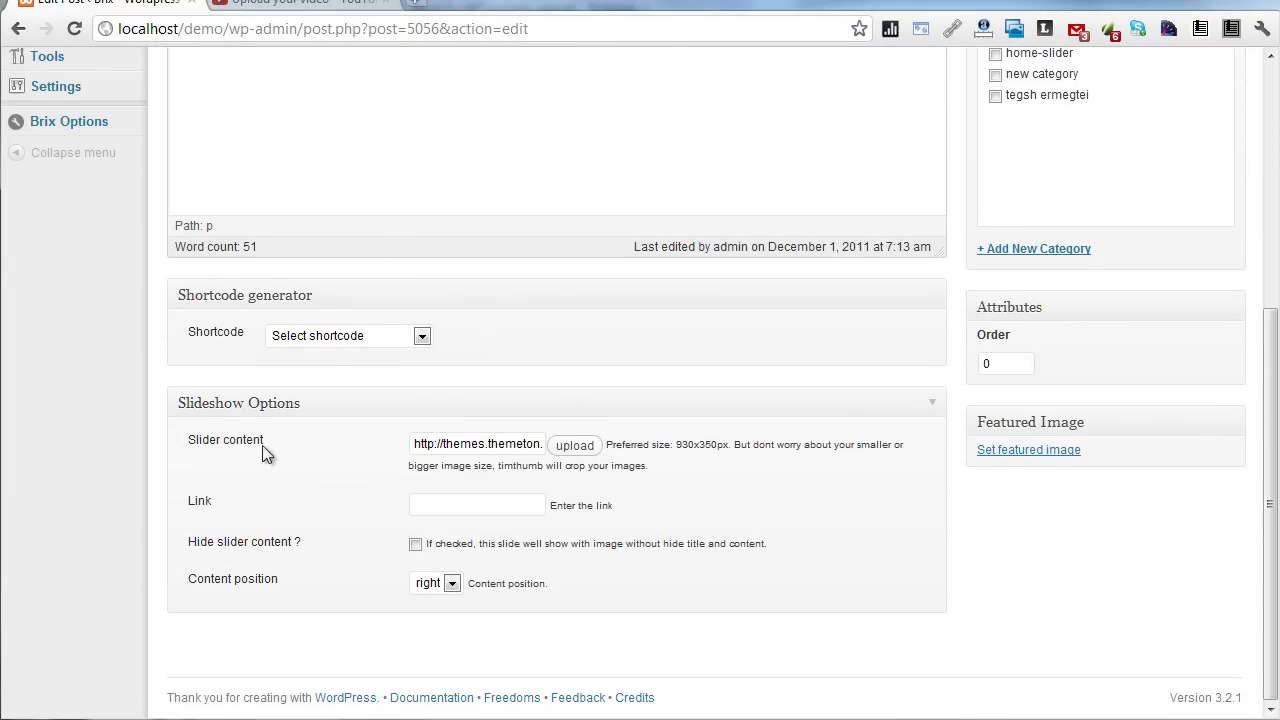
{"action": "left_click", "coordinate": [430, 445]}
{"action": "key", "text": "ctrl+a"}
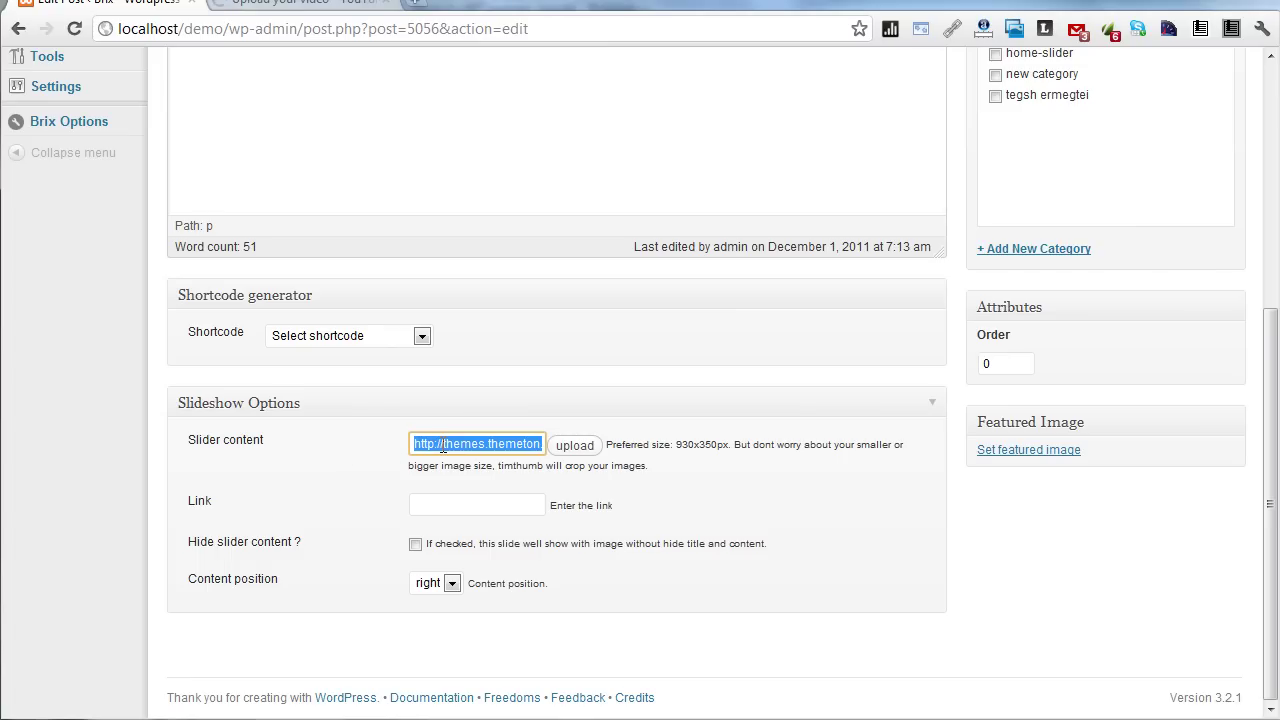
{"action": "key", "text": "ctrl+c"}
Load the copied slider5.jpg image address in a new Chrome tab
{"action": "left_click", "coordinate": [425, 8]}
{"action": "key", "text": "ctrl+v"}
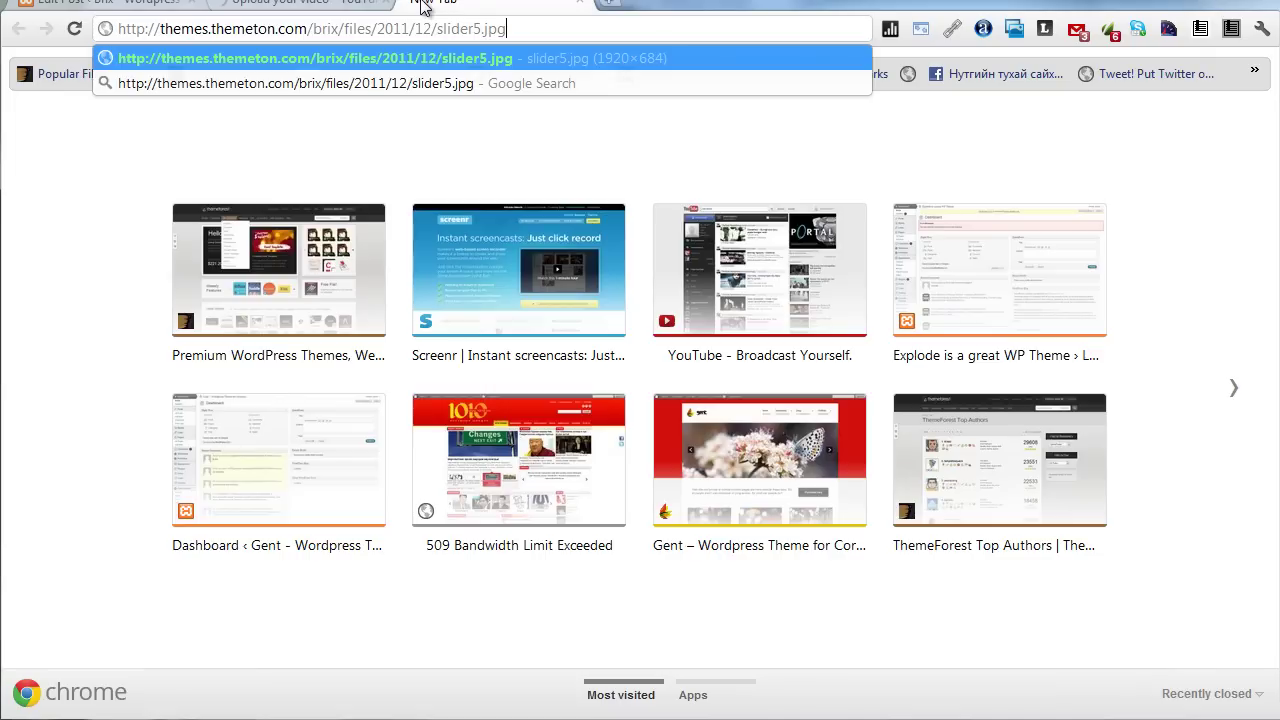
{"action": "key", "text": "Return"}
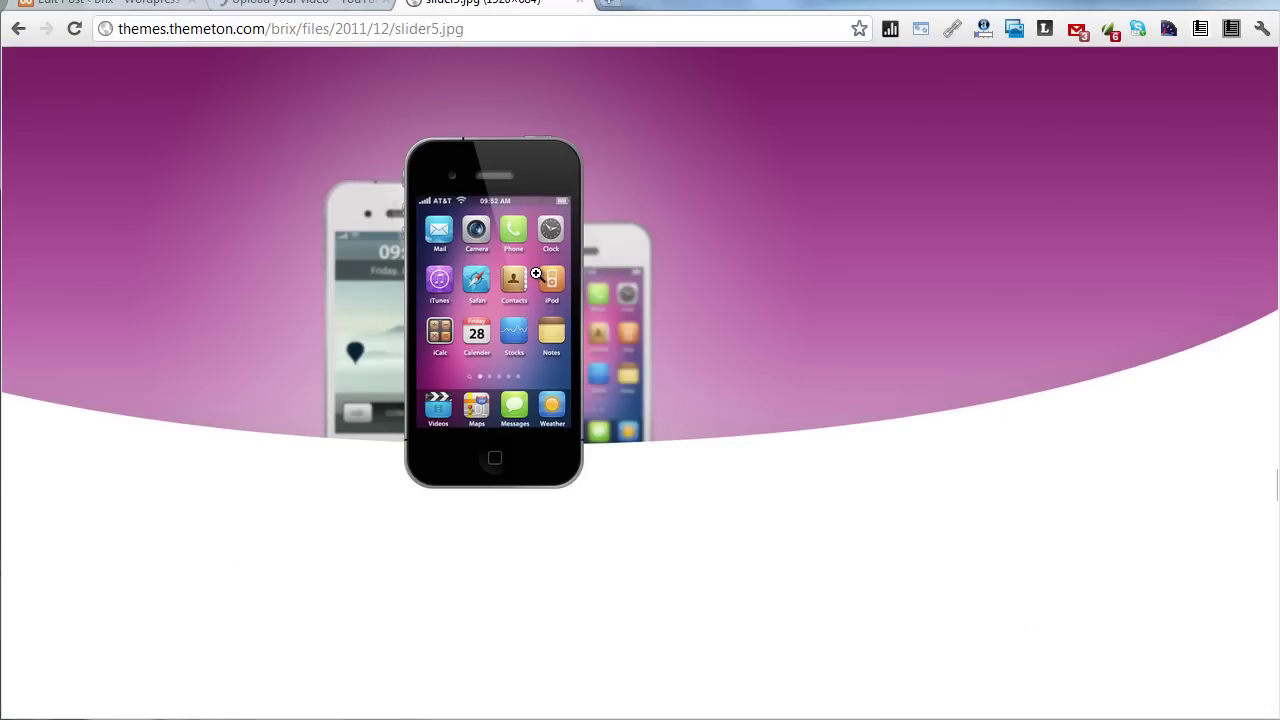
{"action": "key", "text": "alt+Tab"}
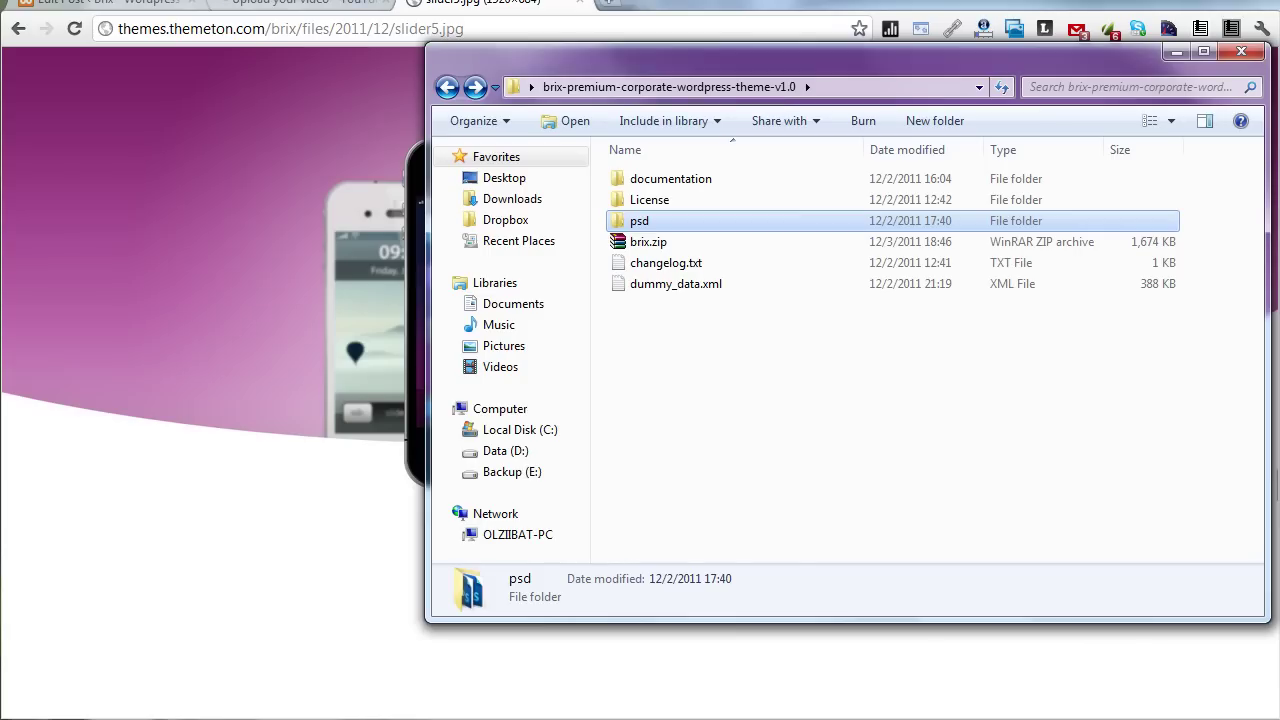
Open the theme's psd folder to view its nine slider PSD files, then return to Chrome
{"action": "double_click", "coordinate": [644, 221]}
{"action": "left_click_drag", "start_coordinate": [1121, 400], "coordinate": [733, 189]}
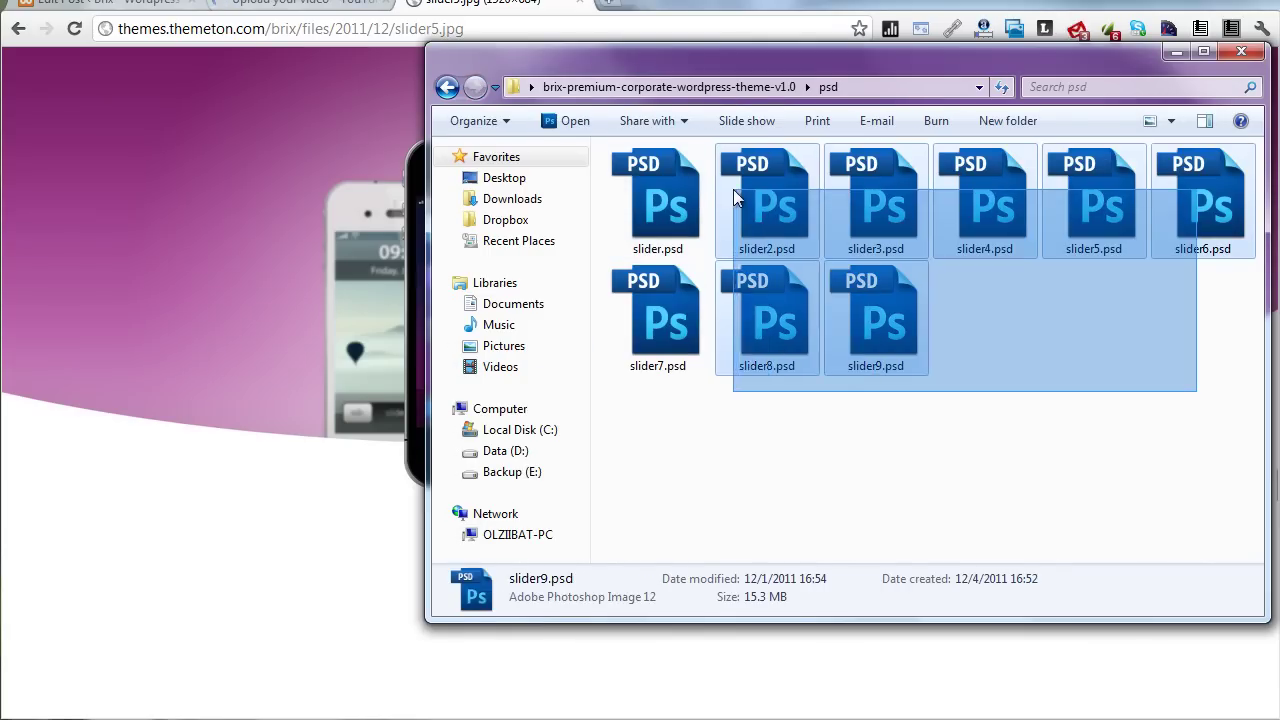
{"action": "left_click", "coordinate": [777, 464]}
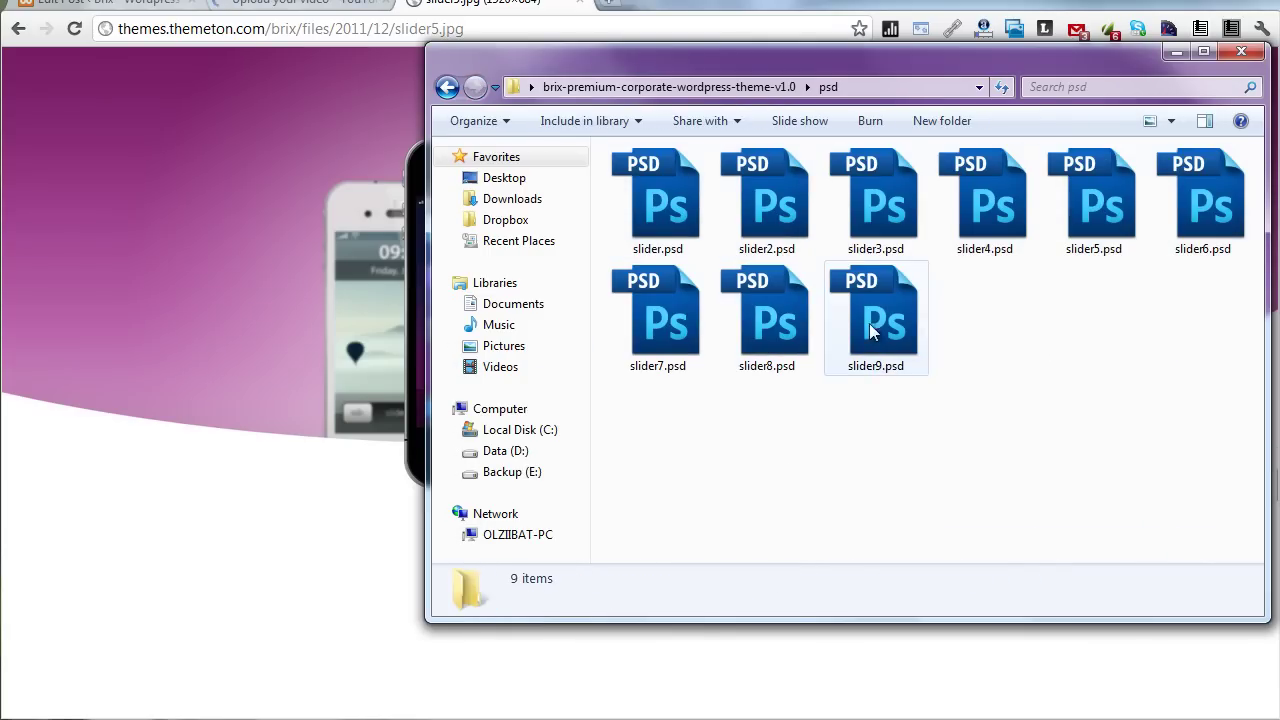
{"action": "left_click", "coordinate": [490, 8]}
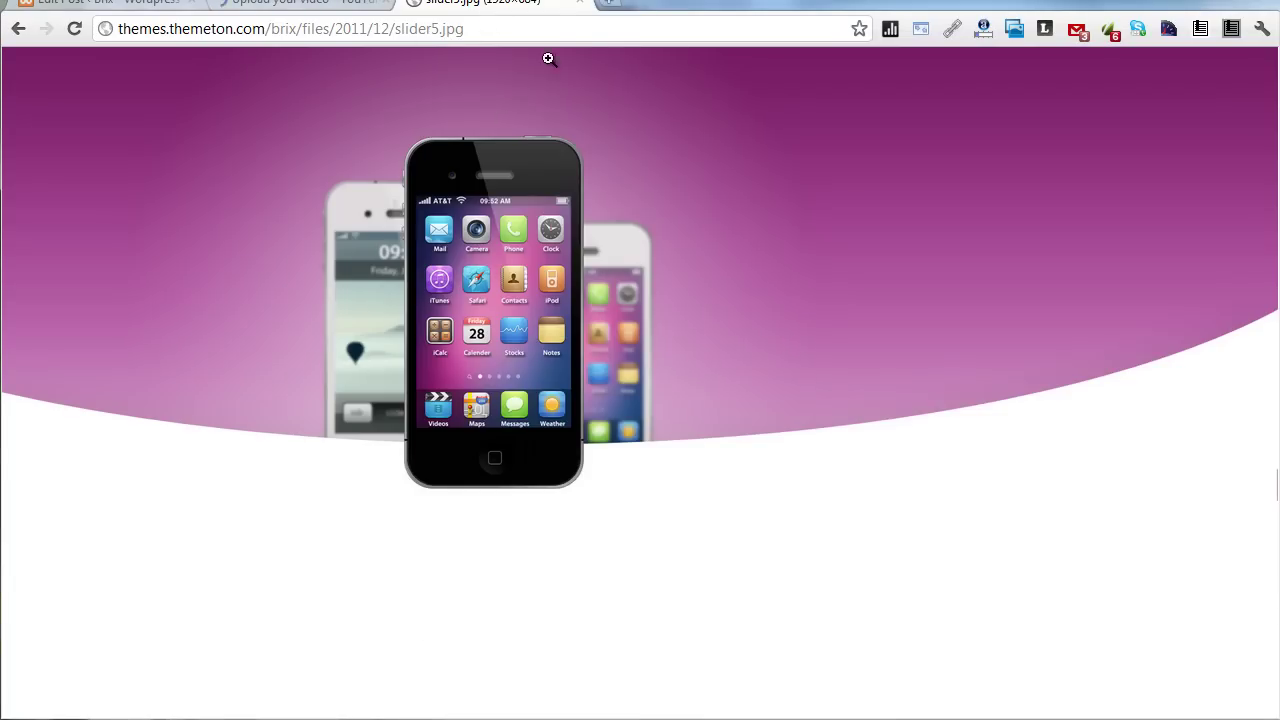
Close the image tab, tick 'new category' for the iPhone APP slide and update it
{"action": "left_click", "coordinate": [581, 4]}
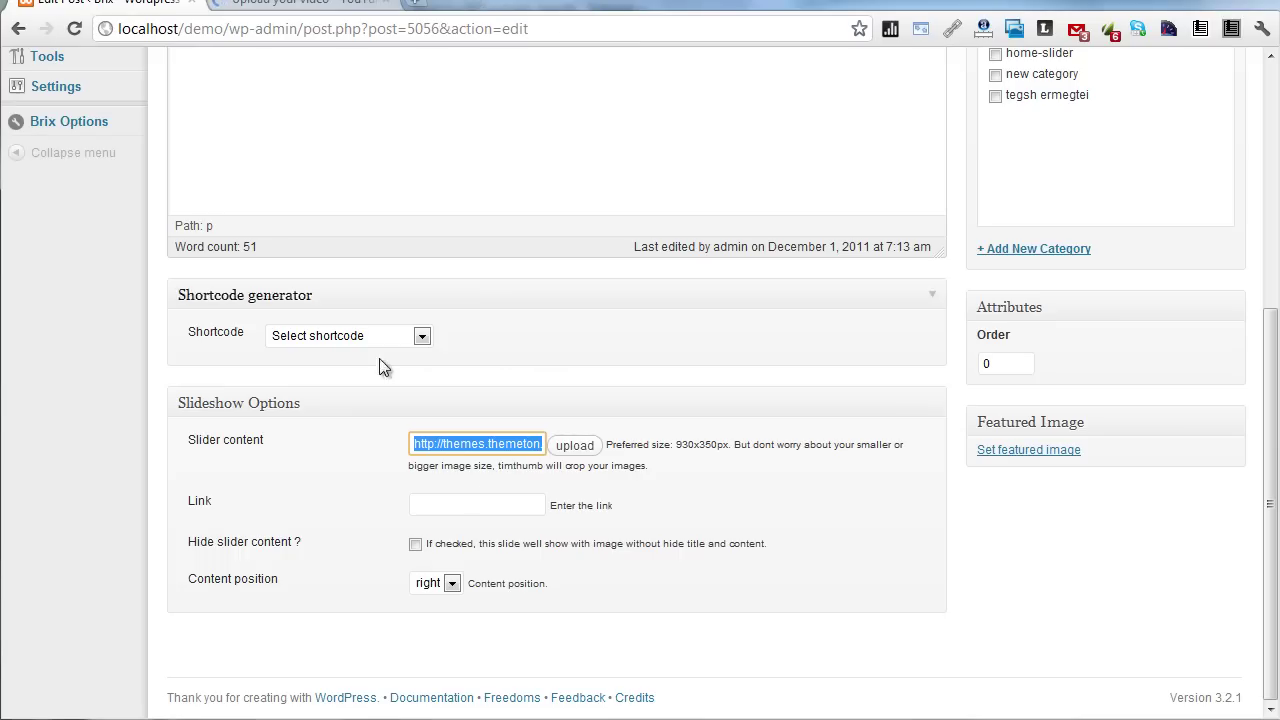
{"action": "scroll", "coordinate": [1025, 512], "scroll_direction": "up", "scroll_amount": 3}
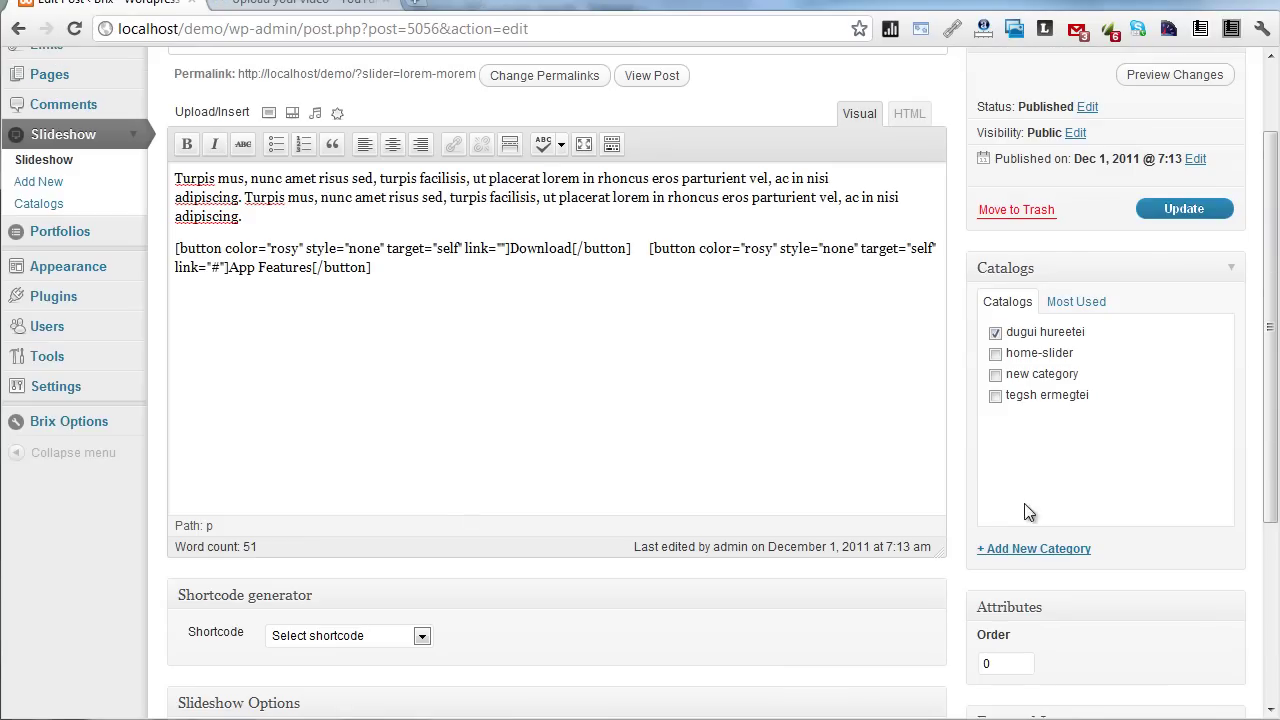
{"action": "left_click", "coordinate": [995, 372]}
{"action": "scroll", "coordinate": [343, 275], "scroll_direction": "up", "scroll_amount": 1}
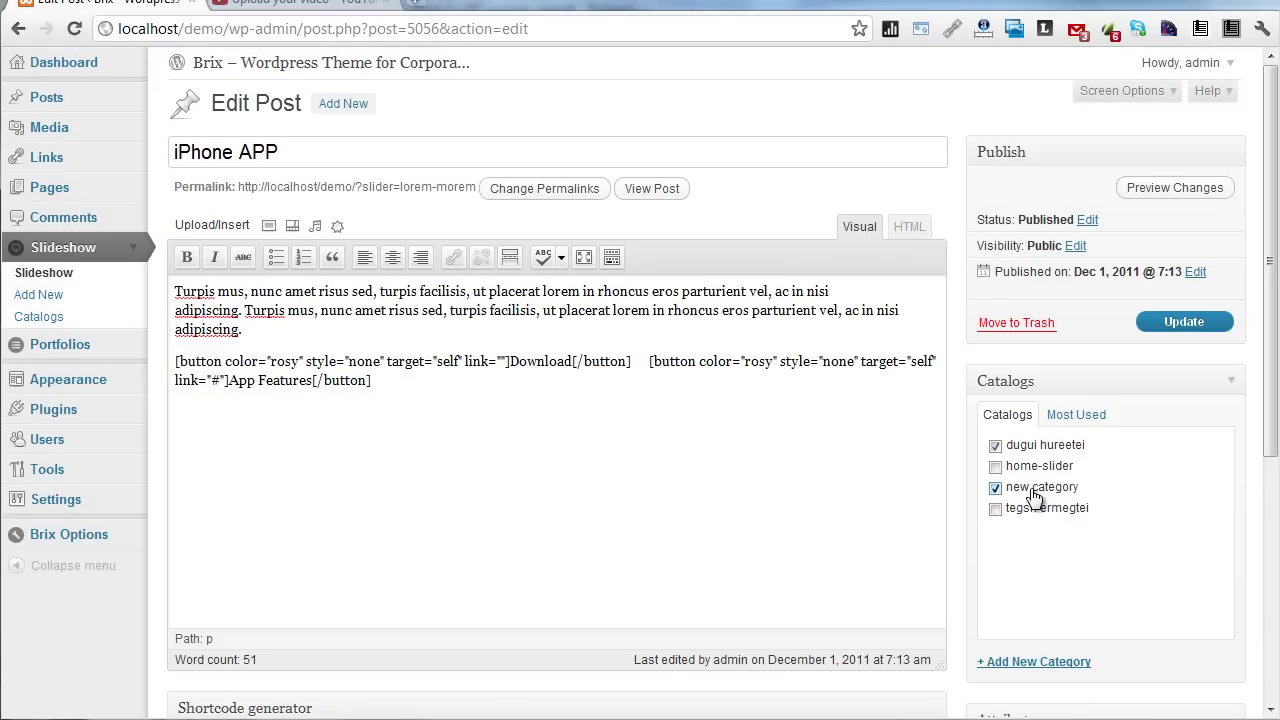
{"action": "left_click", "coordinate": [1183, 322]}
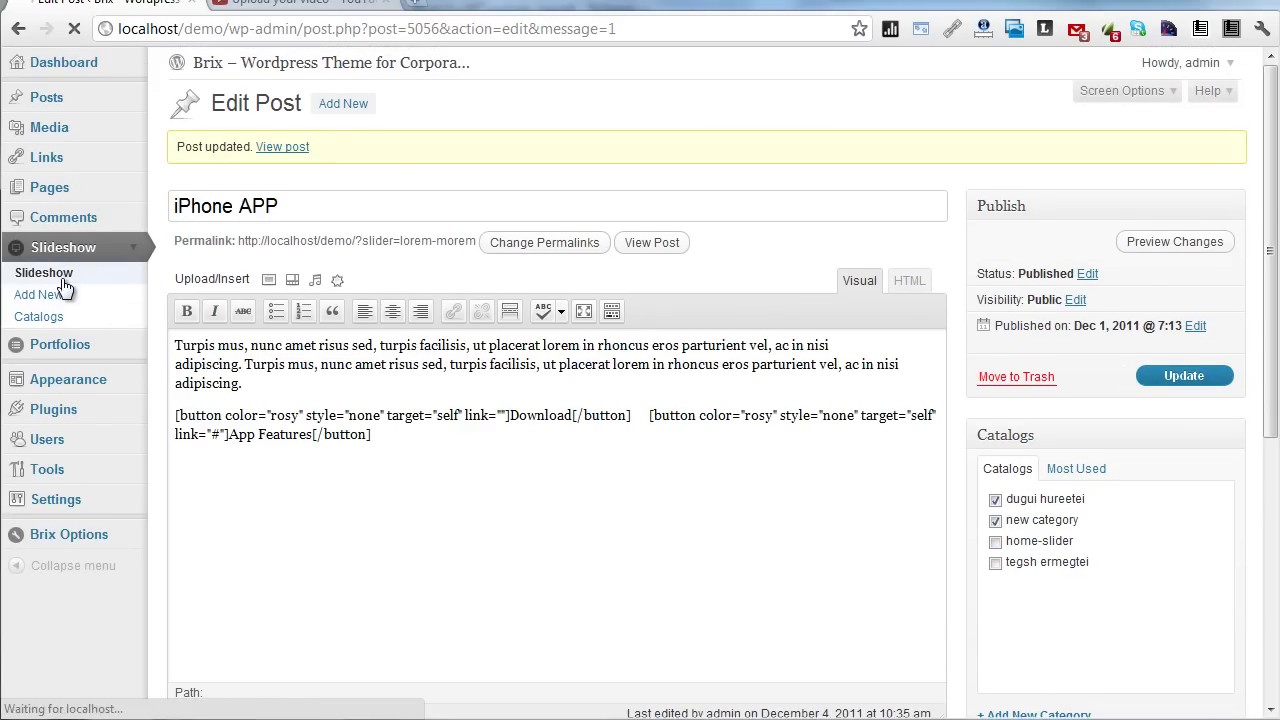
{"action": "left_click", "coordinate": [62, 282]}
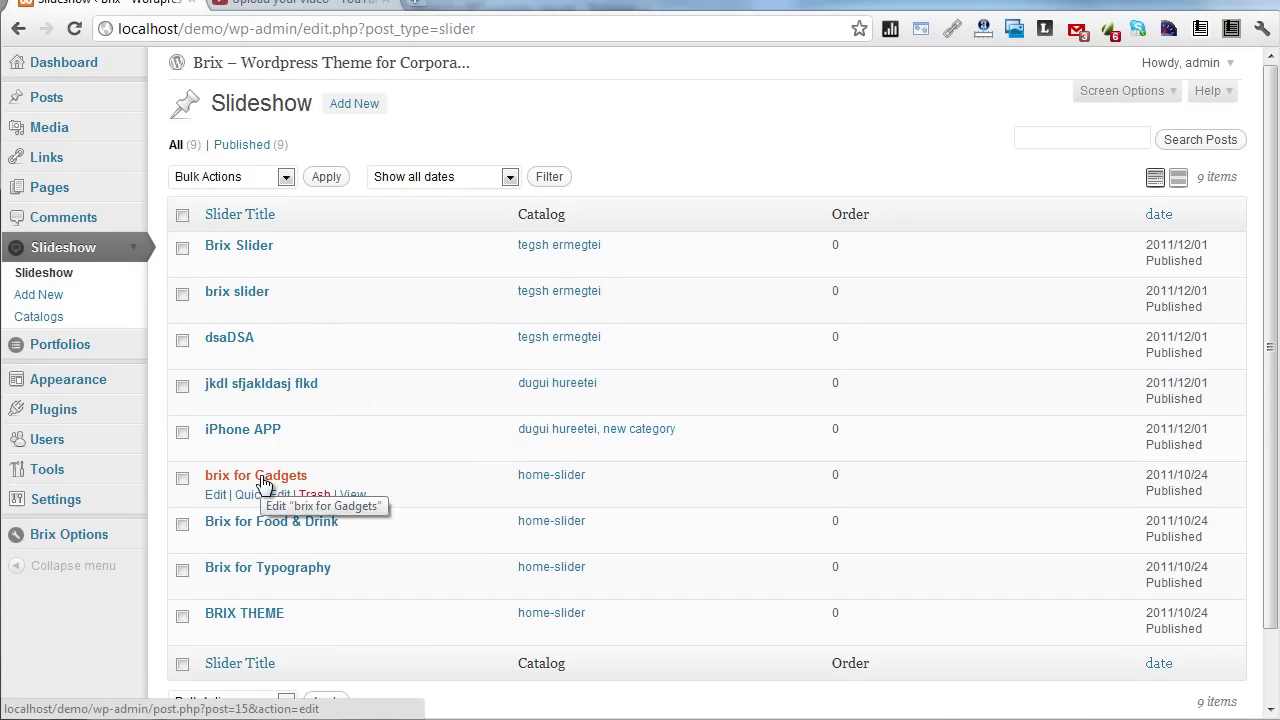
Quick-edit brix for Gadgets to also tick the 'new category' catalog, and update it
{"action": "scroll", "coordinate": [262, 484], "scroll_direction": "down", "scroll_amount": 2}
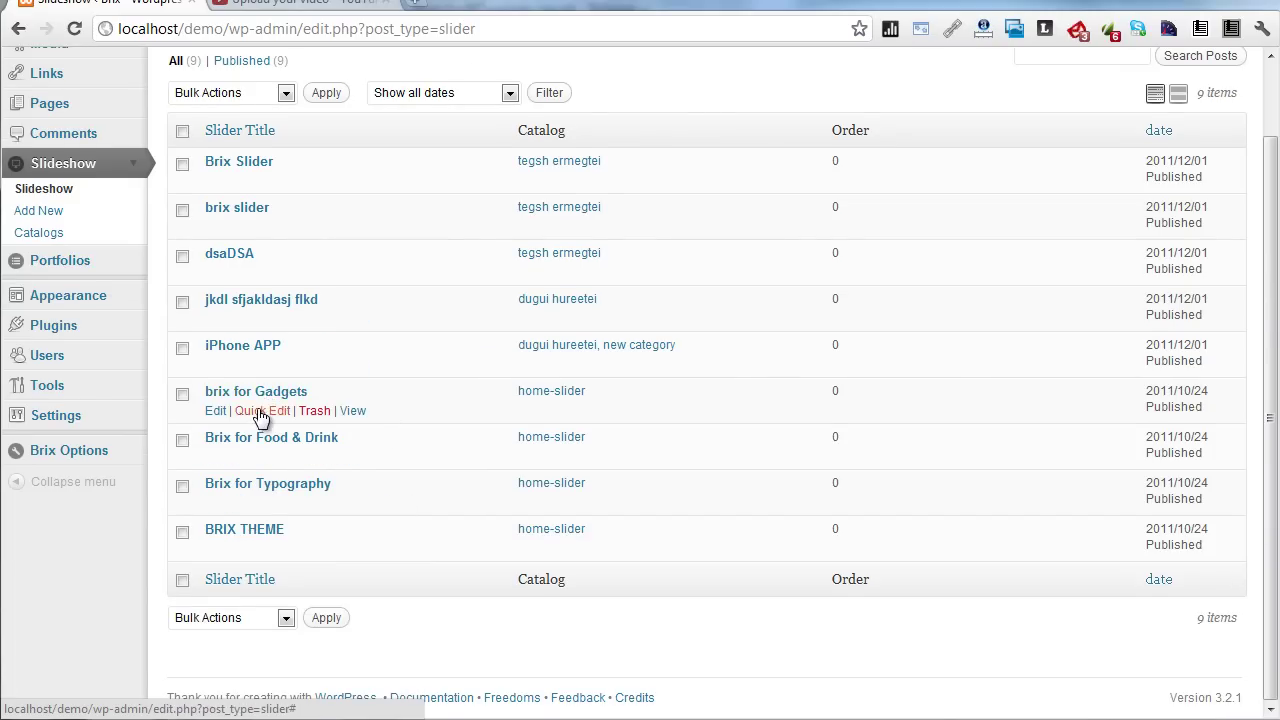
{"action": "left_click", "coordinate": [257, 411]}
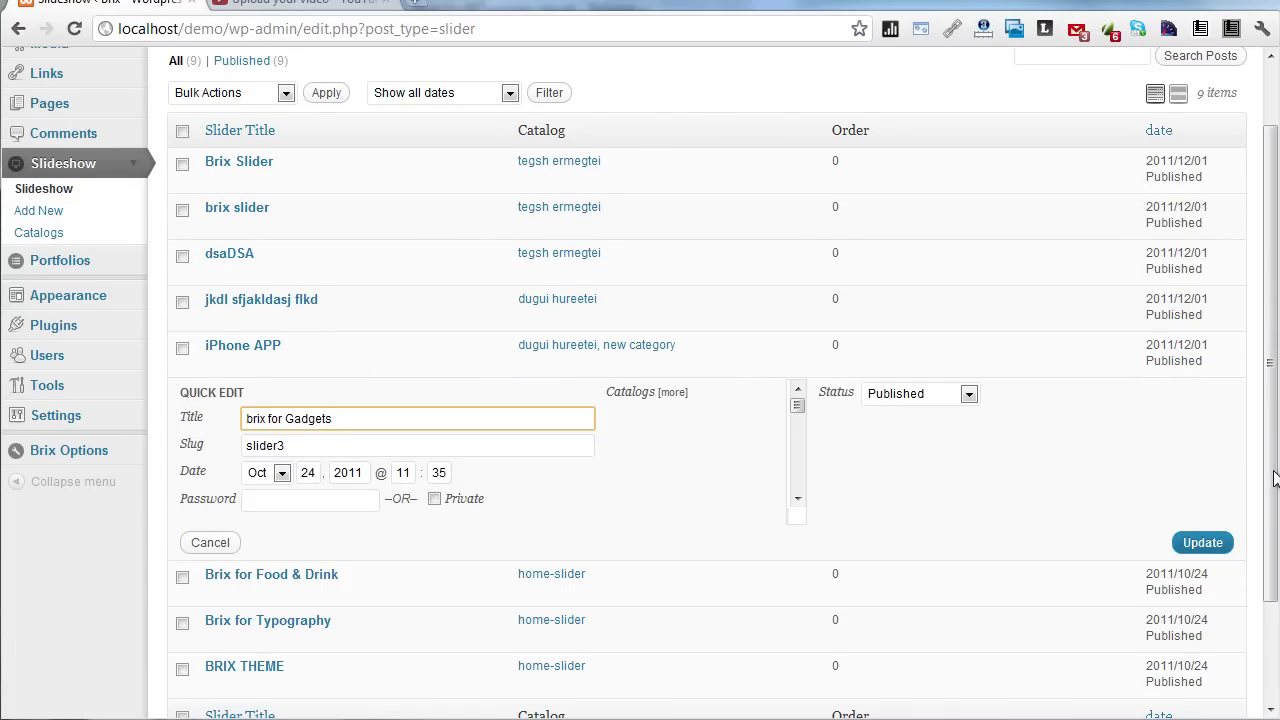
{"action": "left_click_drag", "start_coordinate": [1275, 478], "coordinate": [1105, 478]}
{"action": "left_click", "coordinate": [575, 453]}
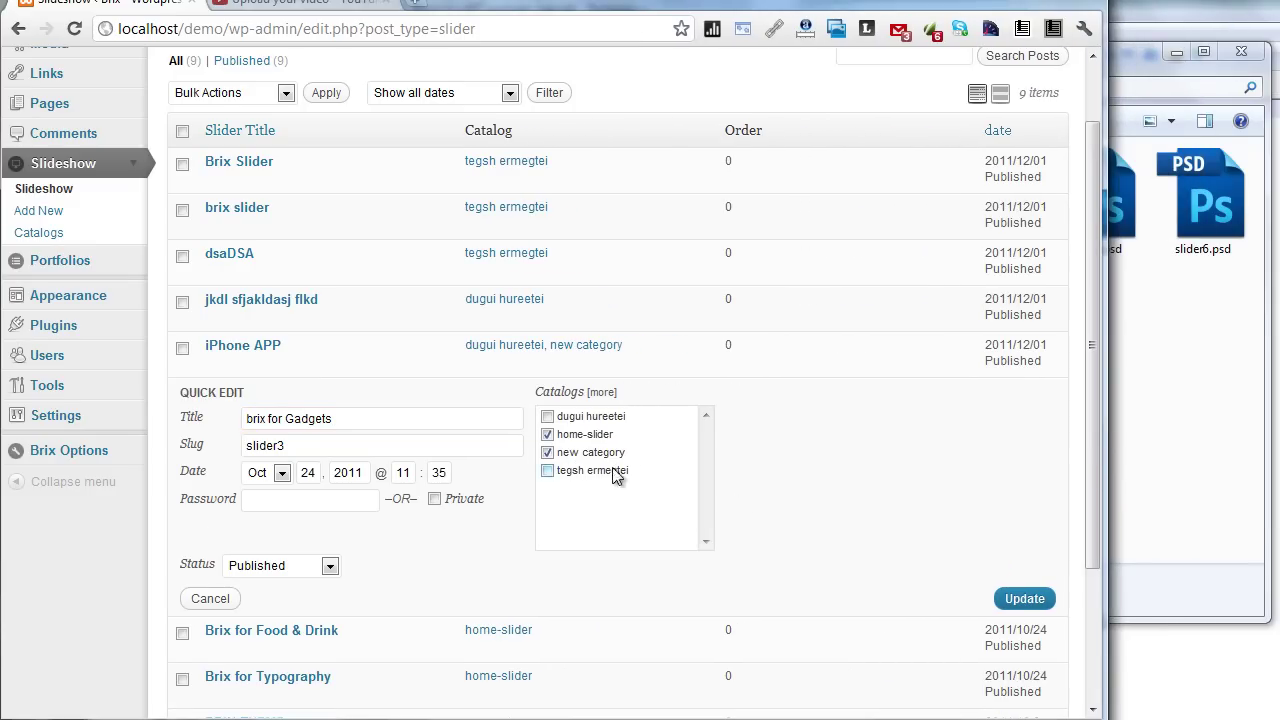
{"action": "left_click", "coordinate": [1024, 598]}
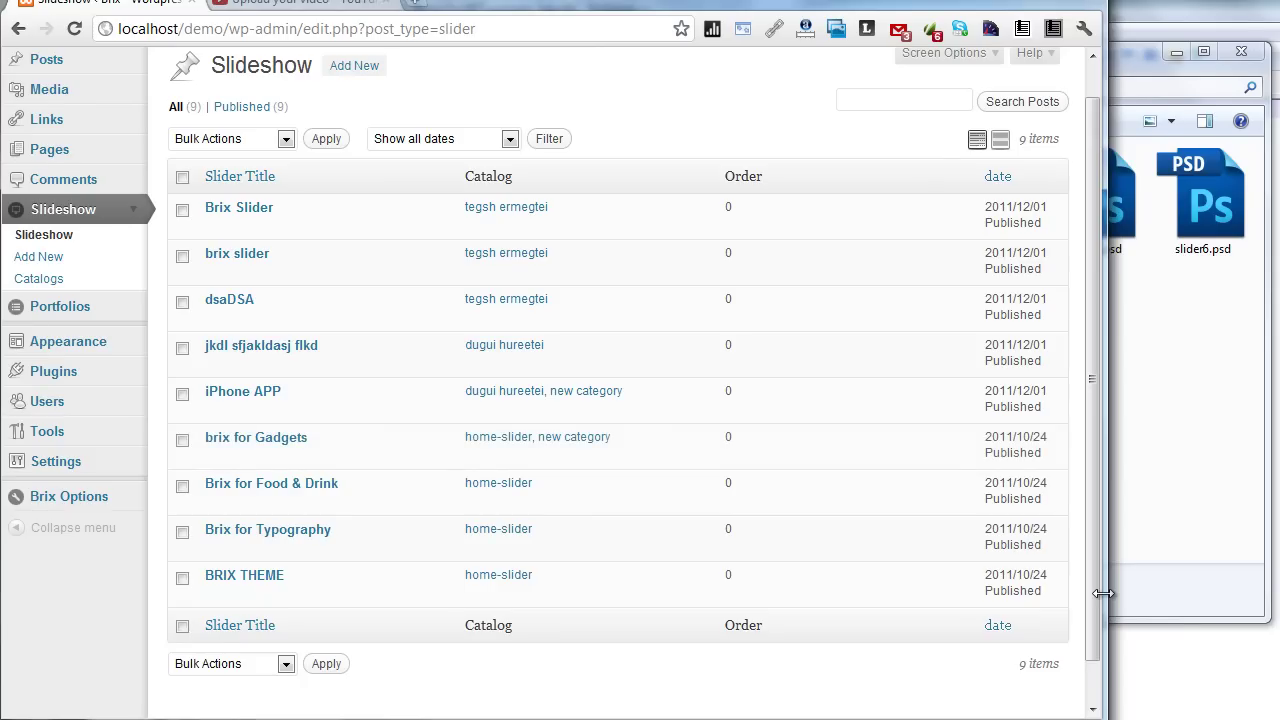
{"action": "left_click_drag", "start_coordinate": [1103, 594], "coordinate": [1268, 594]}
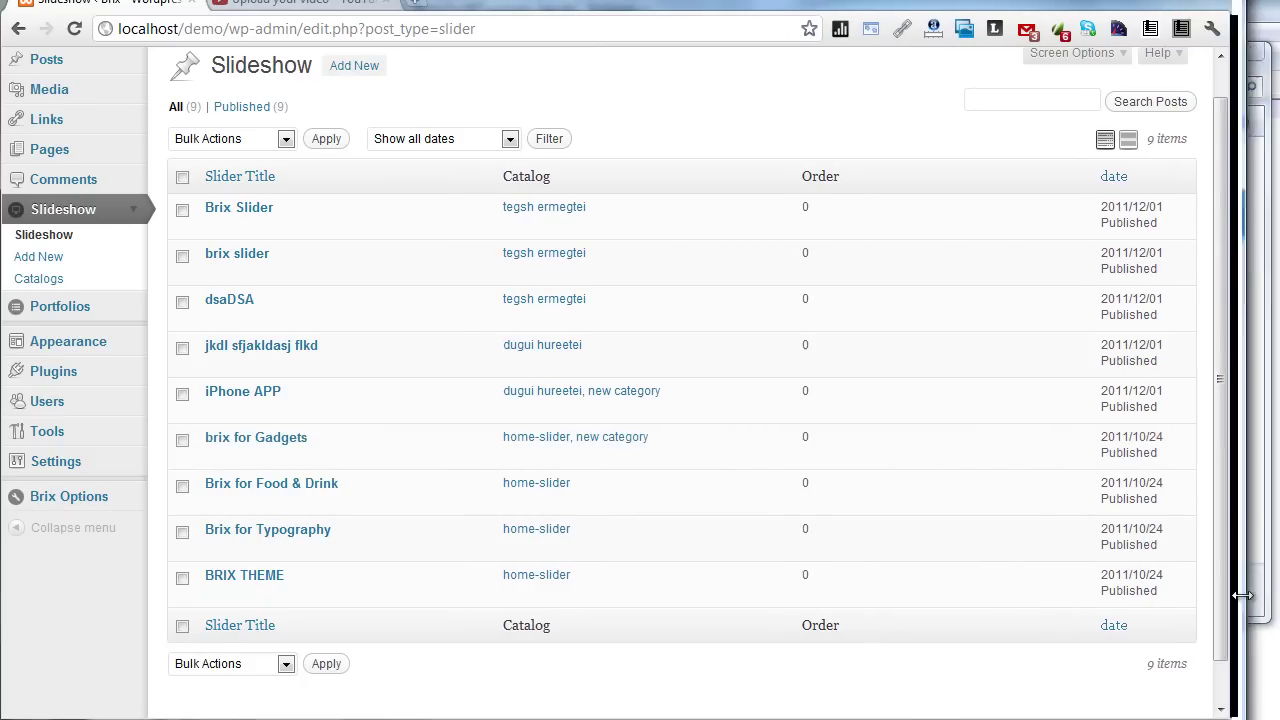
Check on the Catalogs page that 'new category' holds two slides, including brix for Gadgets
{"action": "left_click", "coordinate": [60, 285]}
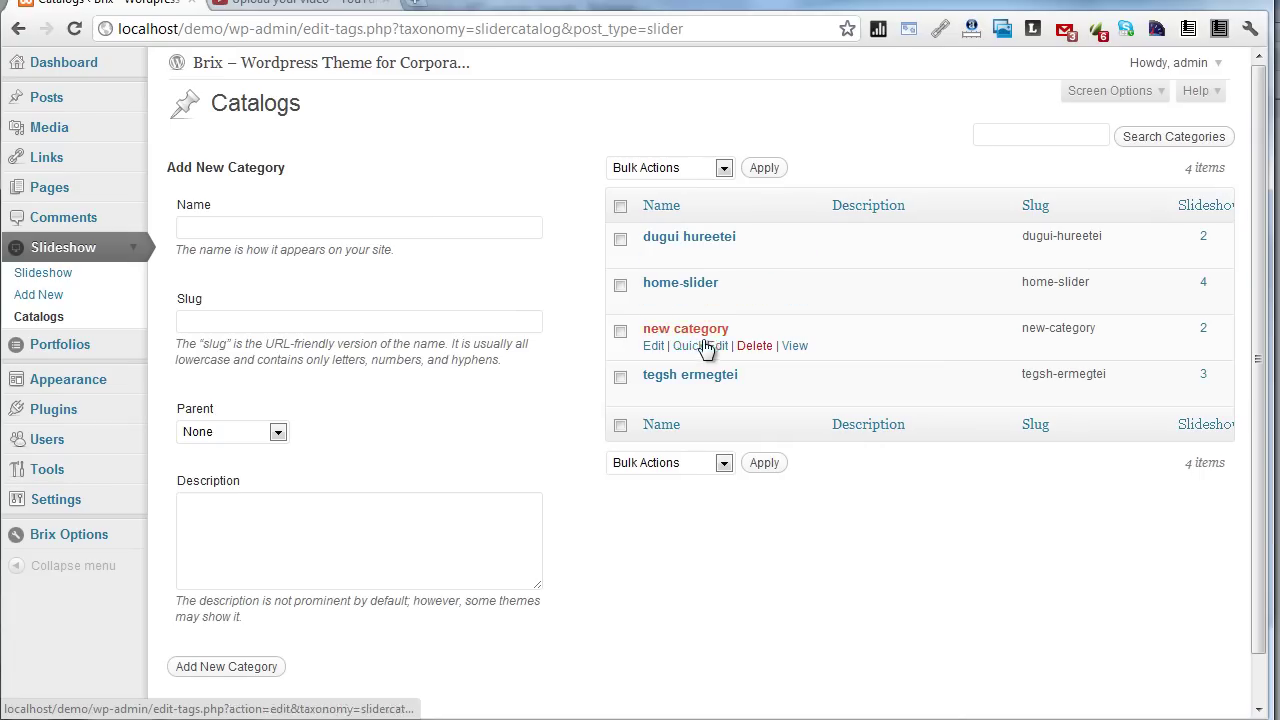
{"action": "left_click", "coordinate": [1204, 335]}
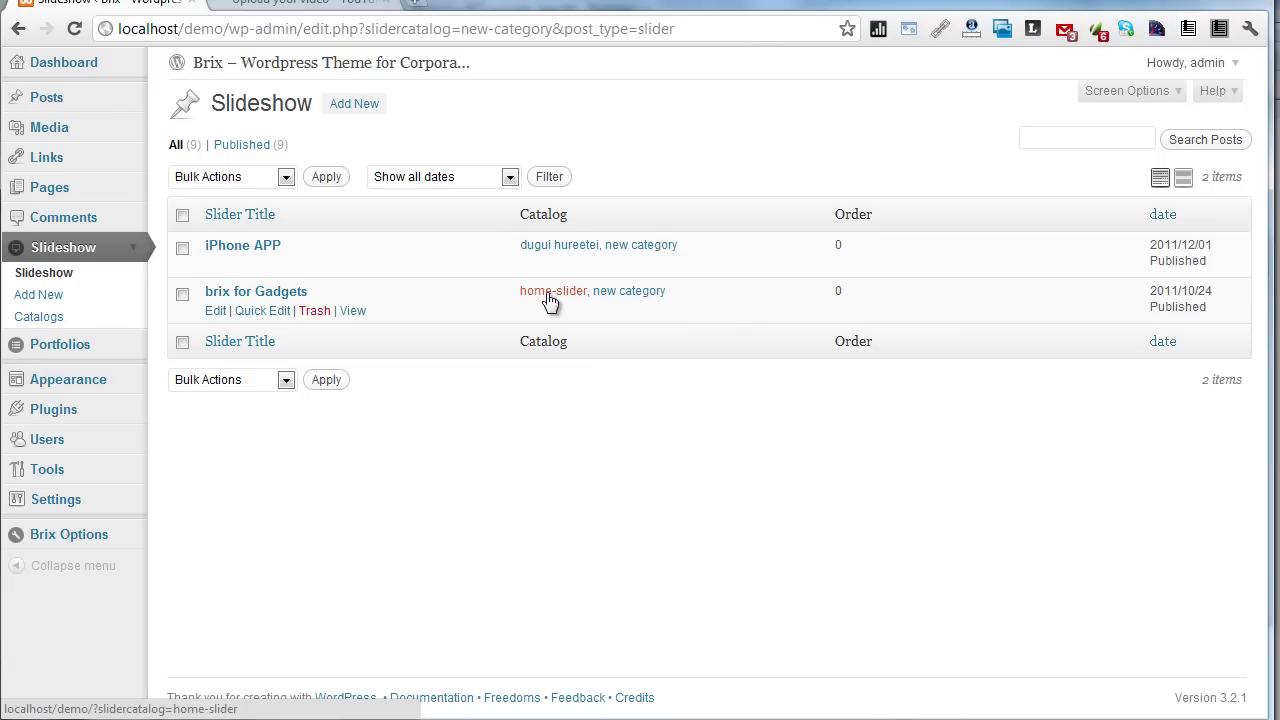
{"action": "mouse_move", "coordinate": [805, 312]}
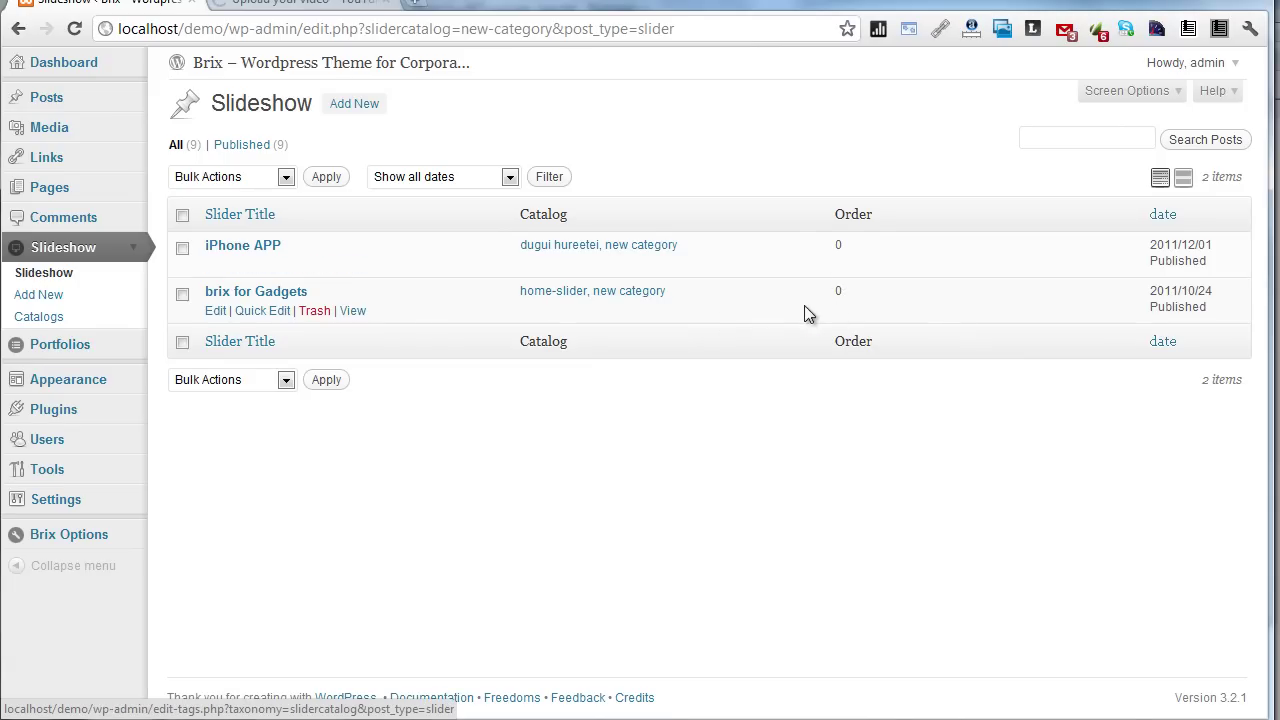
{"action": "left_click", "coordinate": [289, 295]}
{"action": "scroll", "coordinate": [891, 466], "scroll_direction": "down", "scroll_amount": 1}
{"action": "scroll", "coordinate": [997, 477], "scroll_direction": "down", "scroll_amount": 2}
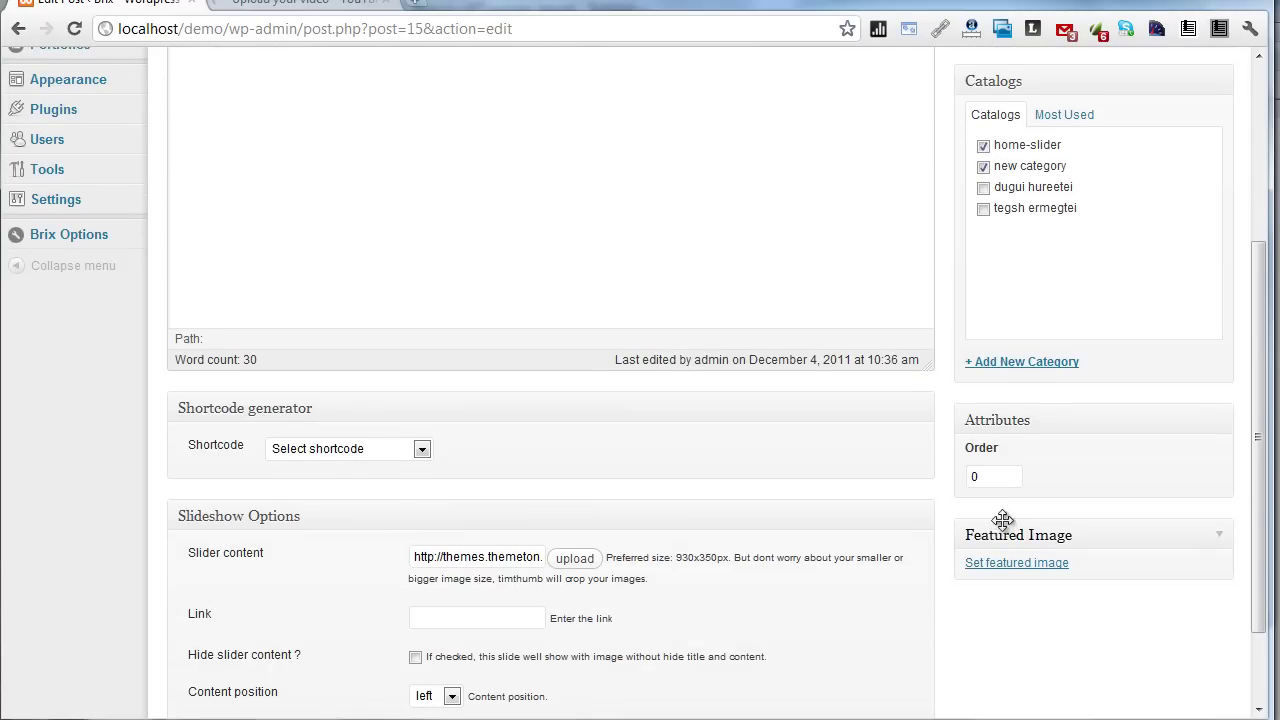
{"action": "scroll", "coordinate": [944, 488], "scroll_direction": "up", "scroll_amount": 3}
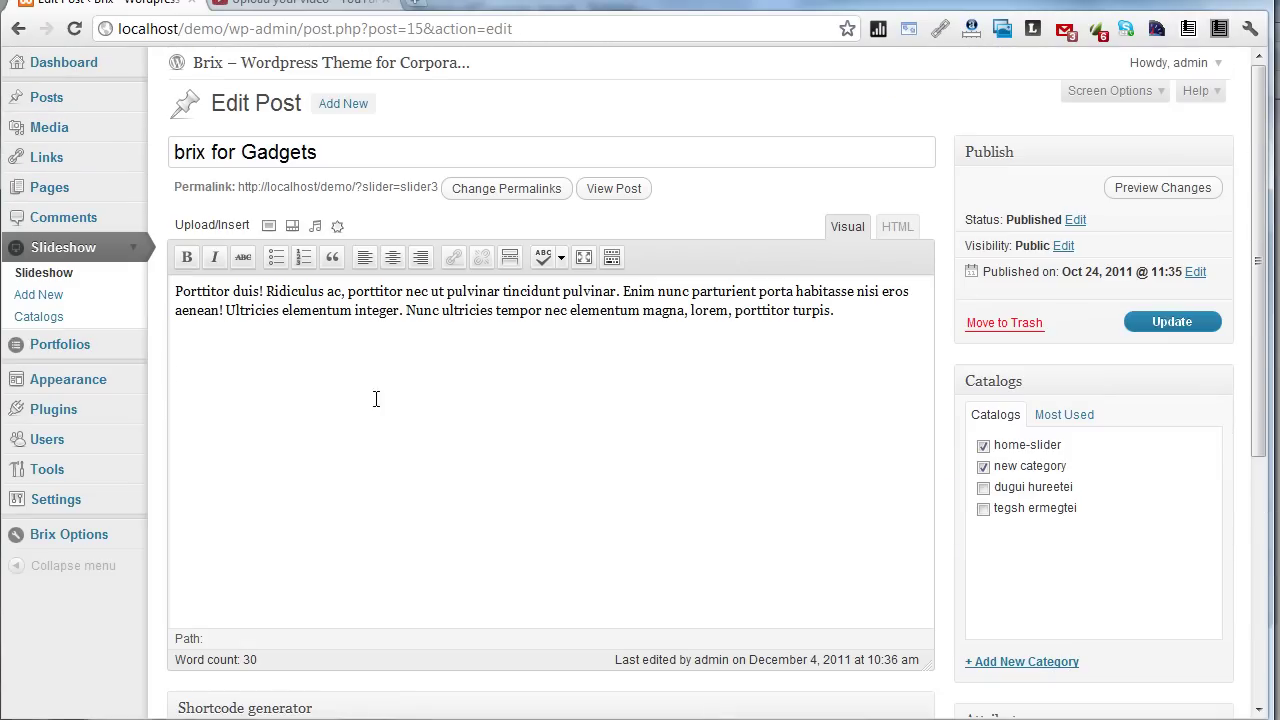
{"action": "left_click", "coordinate": [40, 315]}
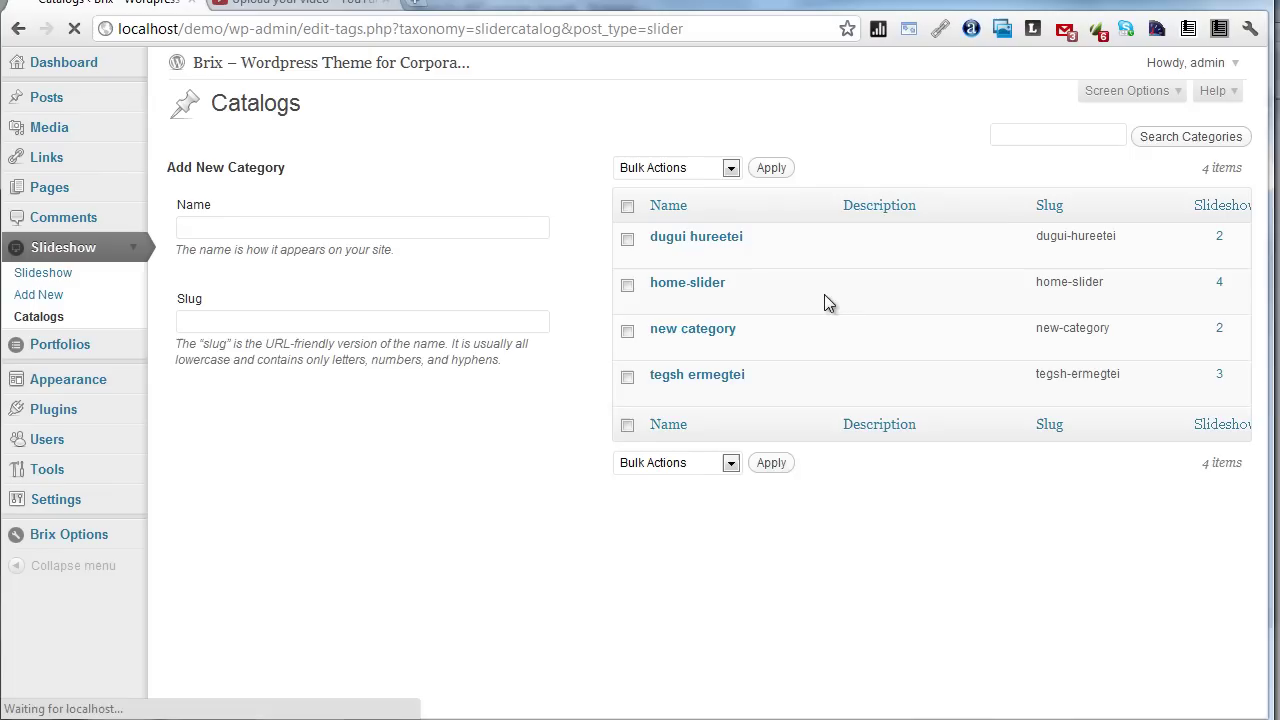
{"action": "left_click", "coordinate": [133, 189]}
Create a page titled 'New page with slider' and paste lorem ipsum paragraphs into its body
{"action": "left_click", "coordinate": [88, 240]}
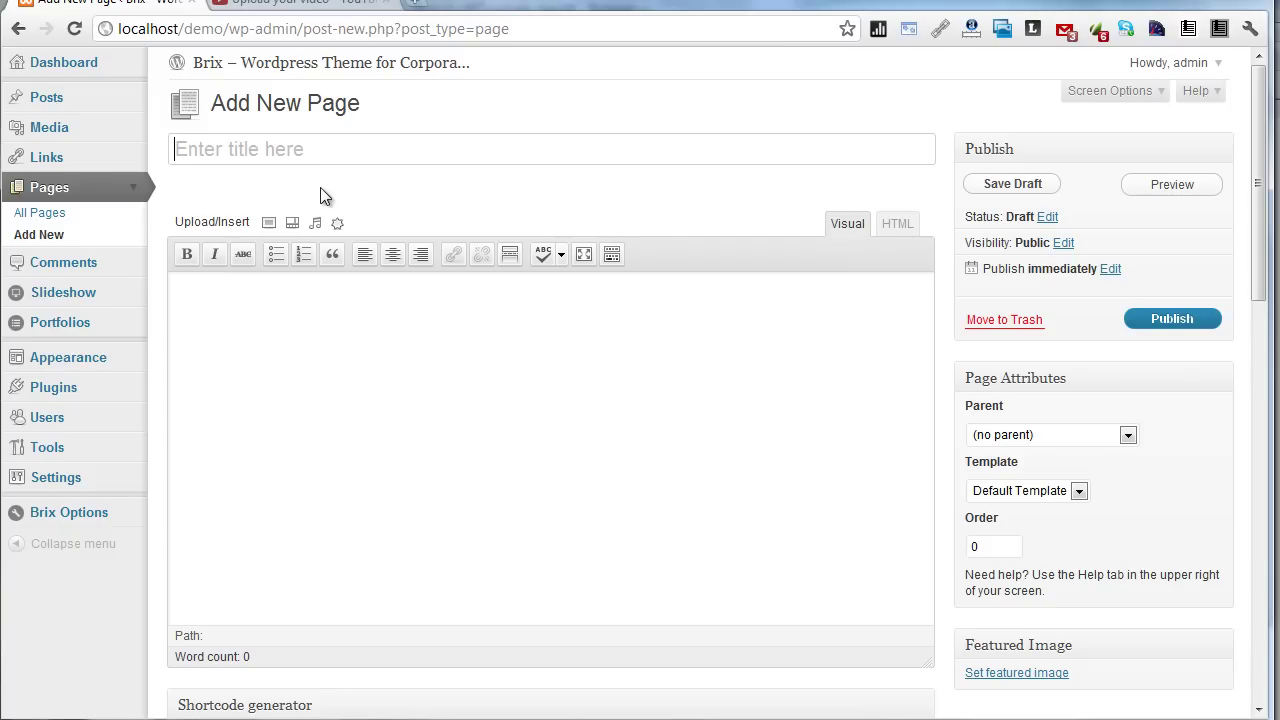
{"action": "type", "text": "New page wi"}
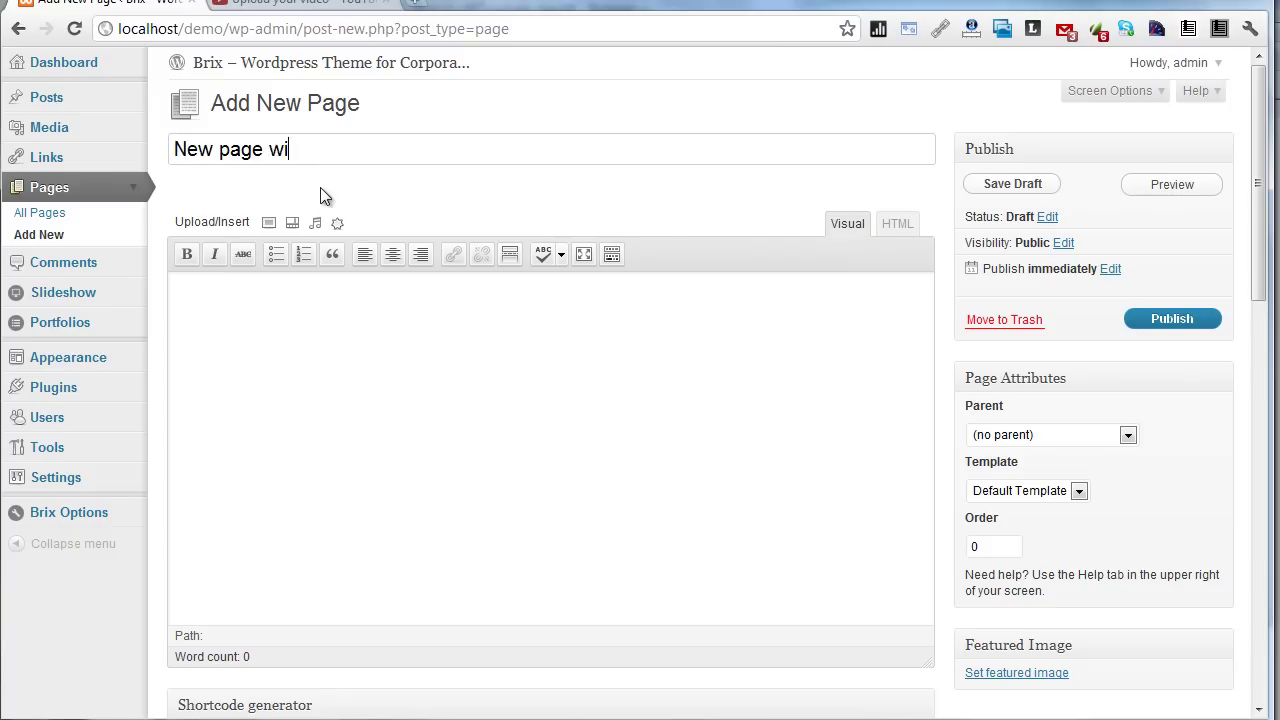
{"action": "type", "text": "th slider"}
{"action": "left_click", "coordinate": [340, 354]}
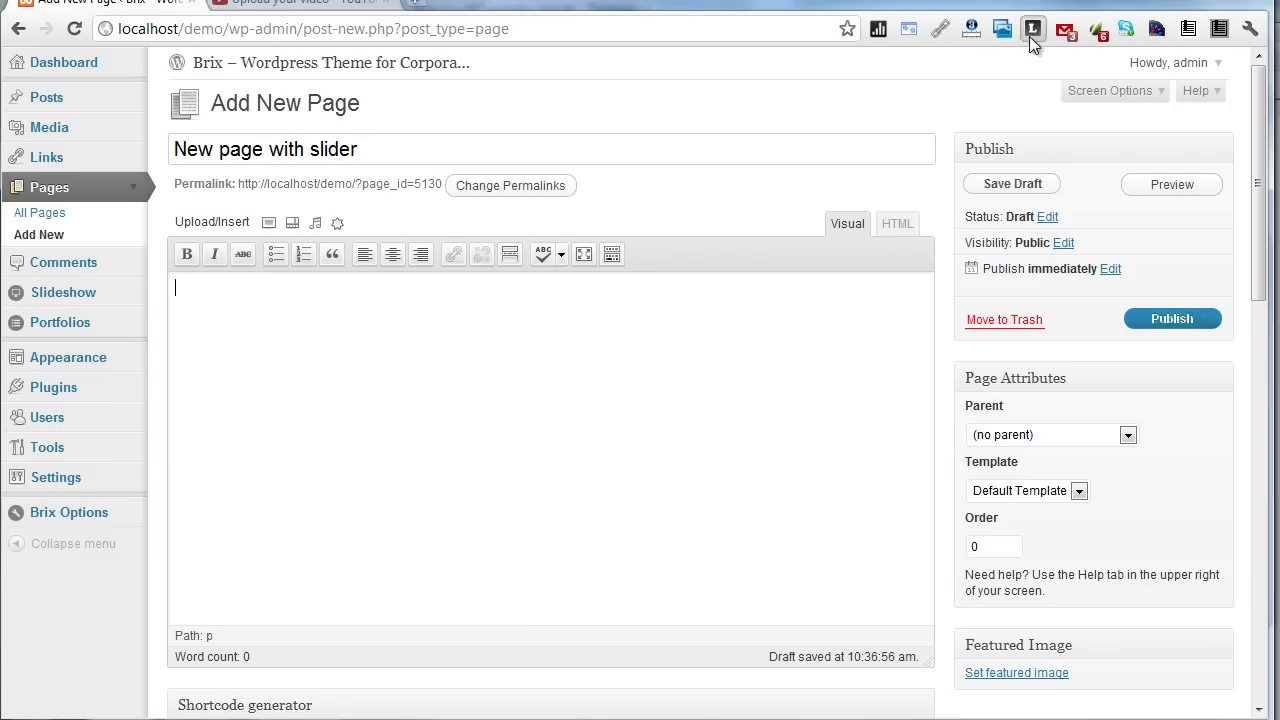
{"action": "left_click", "coordinate": [1001, 30]}
{"action": "left_click_drag", "start_coordinate": [908, 302], "coordinate": [159, 122]}
{"action": "key", "text": "ctrl+c"}
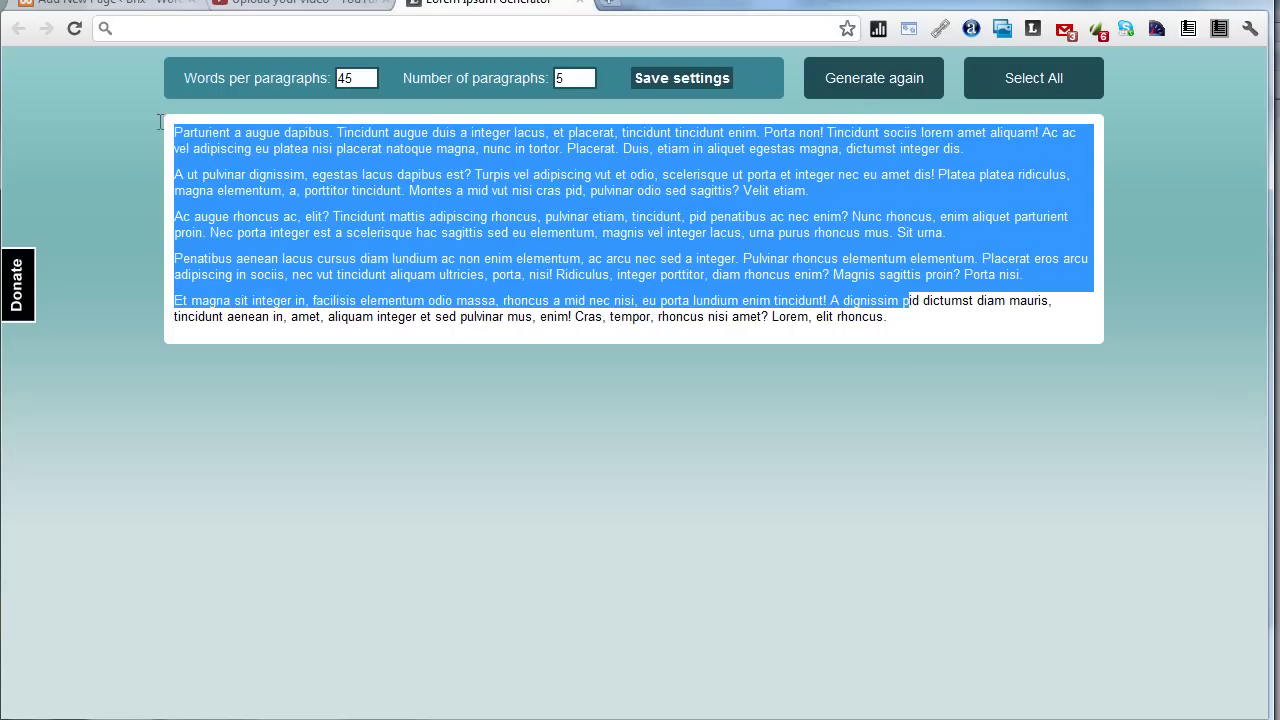
{"action": "left_click", "coordinate": [176, 6]}
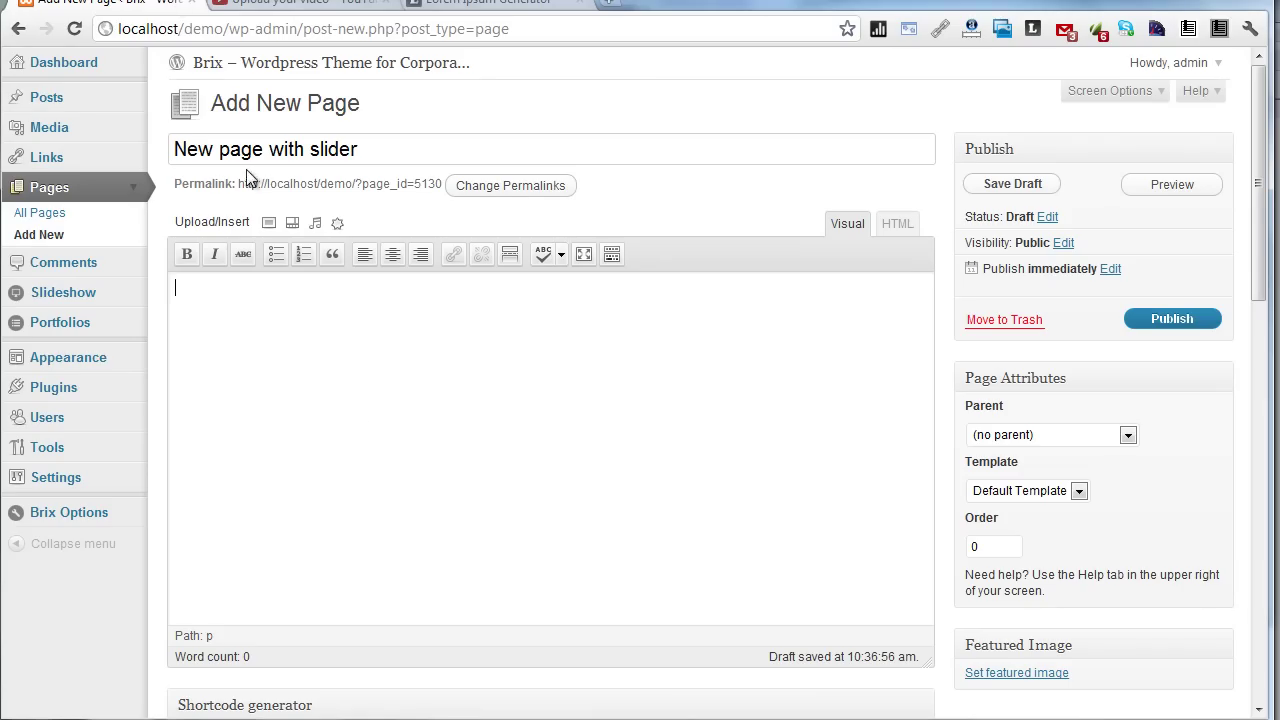
{"action": "left_click", "coordinate": [404, 474]}
{"action": "key", "text": "ctrl+v"}
Set the header content to Slideshow using the 'new category' slider catalog, then publish
{"action": "scroll", "coordinate": [421, 470], "scroll_direction": "down", "scroll_amount": 6}
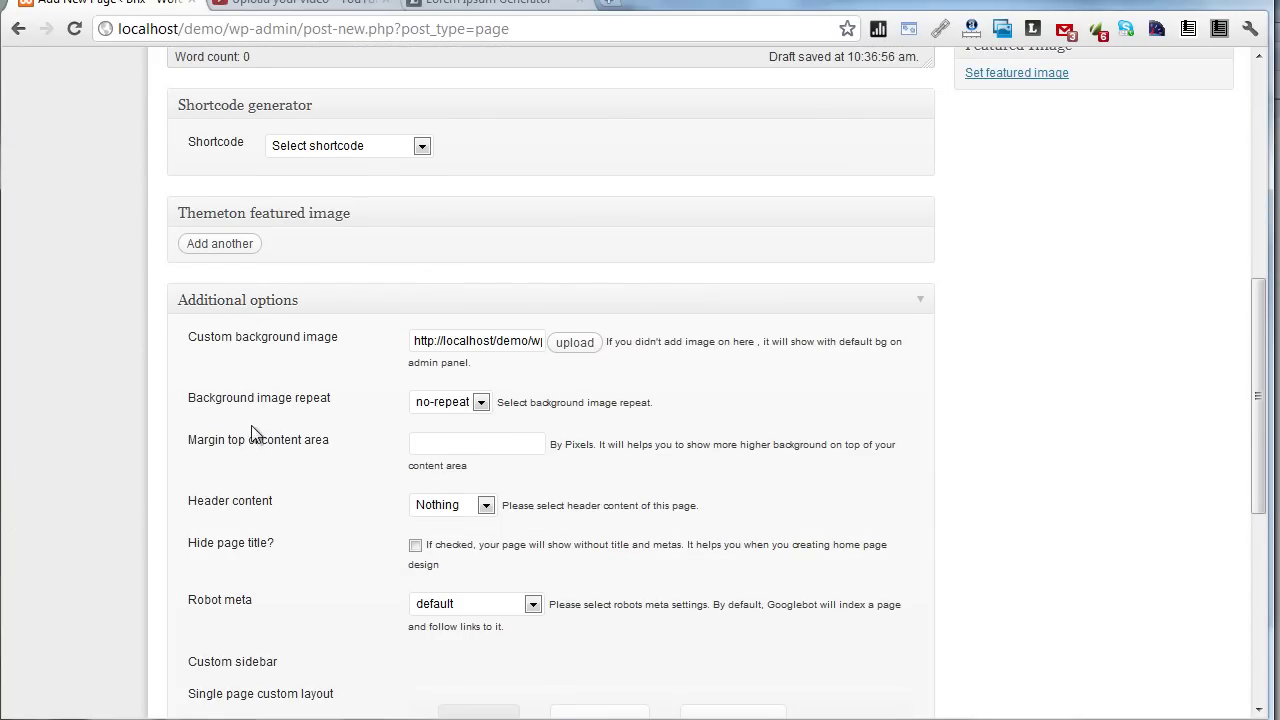
{"action": "scroll", "coordinate": [240, 428], "scroll_direction": "down", "scroll_amount": 1}
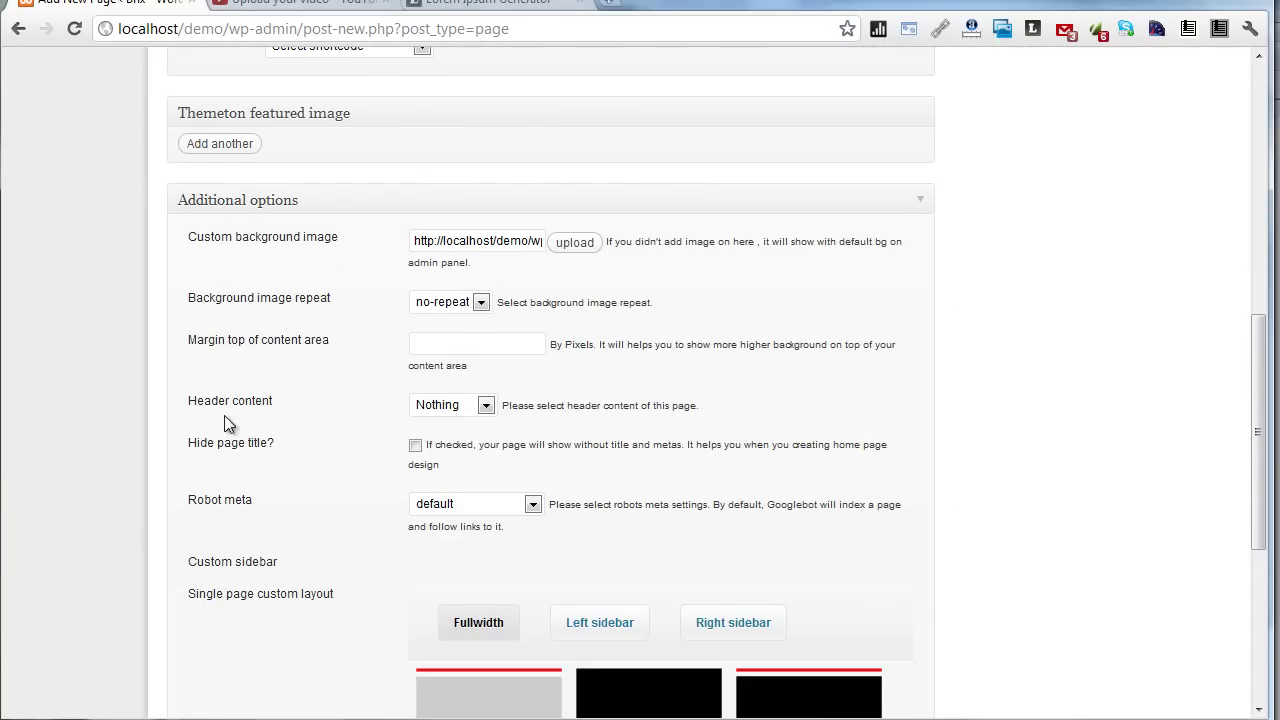
{"action": "left_click", "coordinate": [437, 405]}
{"action": "left_click", "coordinate": [441, 441]}
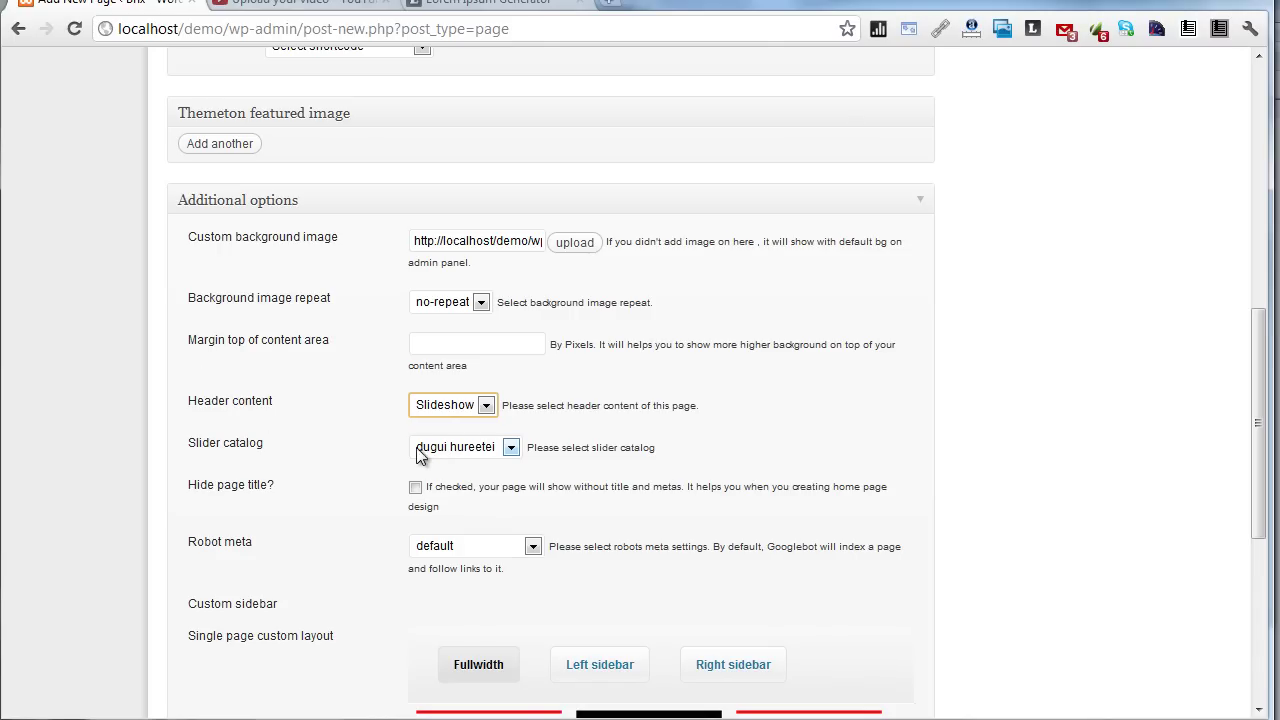
{"action": "left_click", "coordinate": [449, 447]}
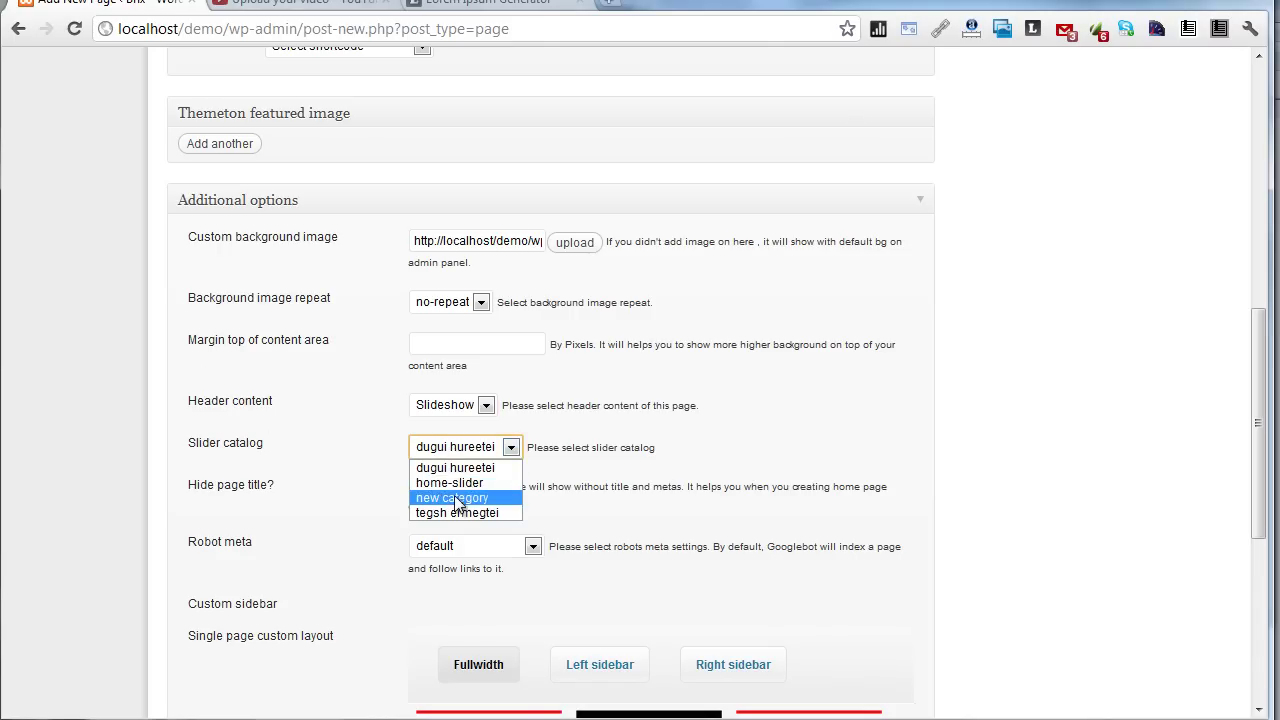
{"action": "left_click", "coordinate": [454, 497]}
{"action": "scroll", "coordinate": [1030, 410], "scroll_direction": "up", "scroll_amount": 7}
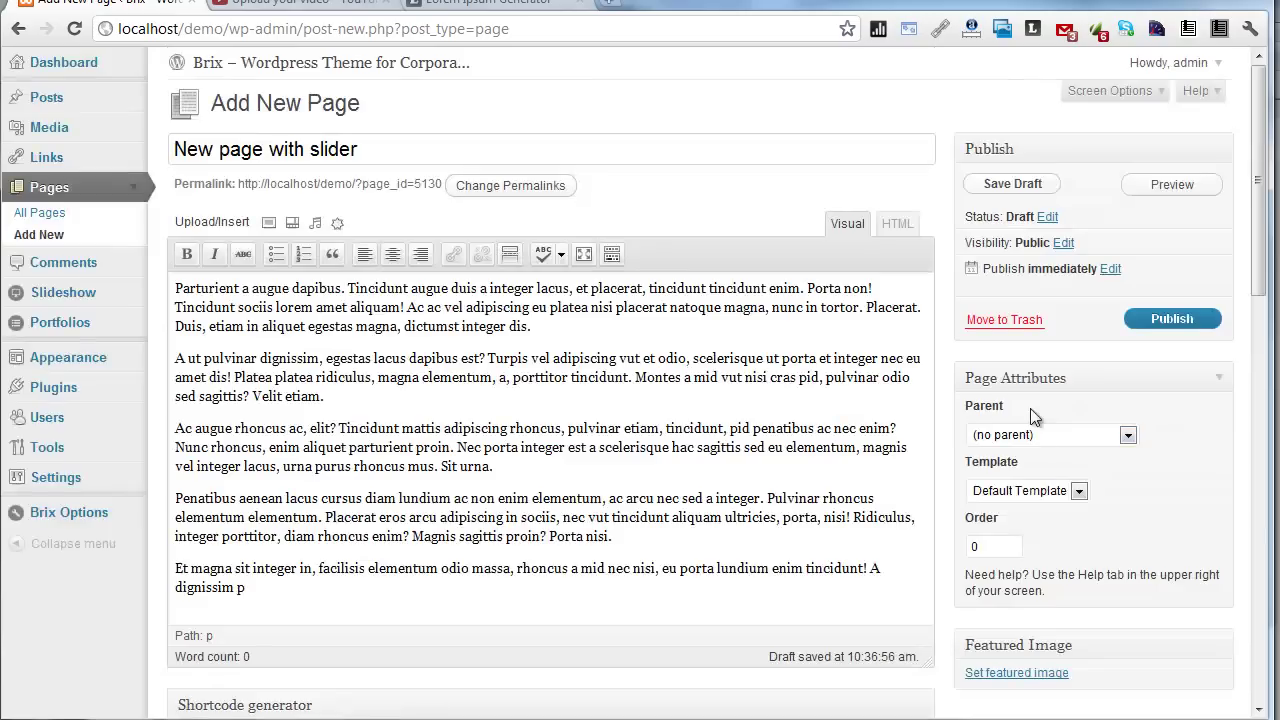
{"action": "left_click", "coordinate": [1160, 319]}
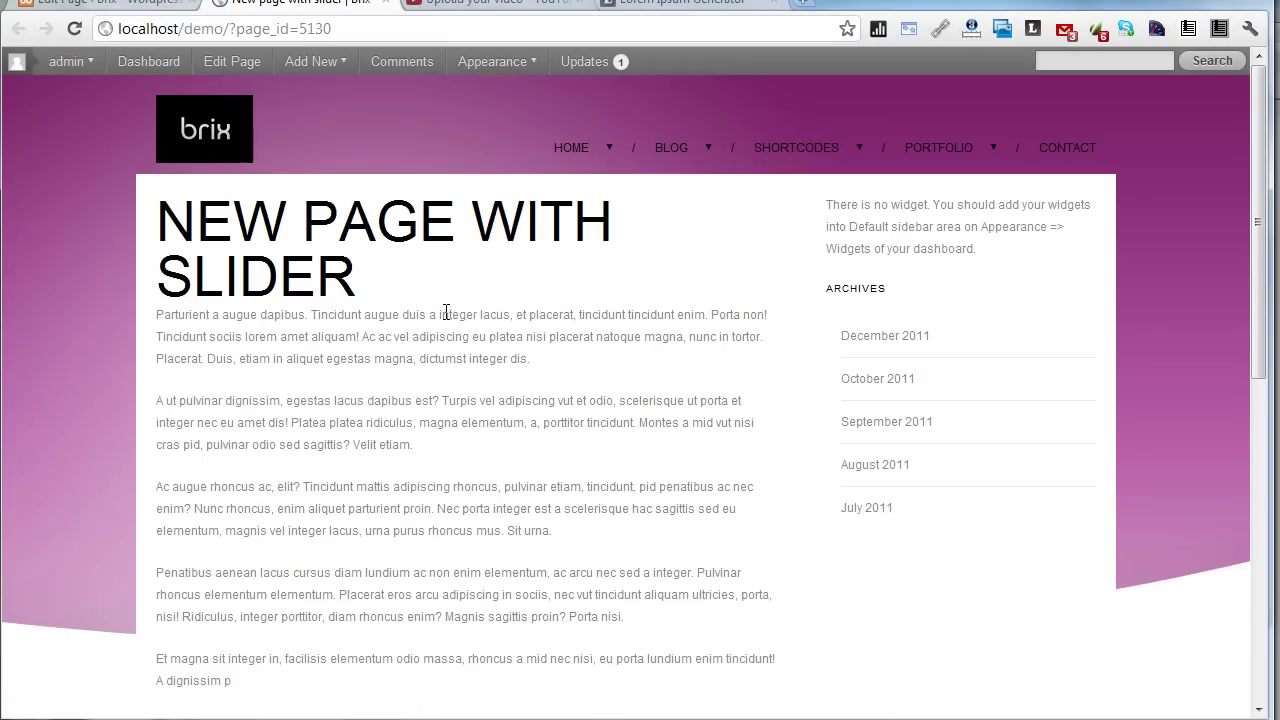
Scroll the live page to watch its slideshow header above the lorem ipsum text
{"action": "scroll", "coordinate": [1066, 386], "scroll_direction": "down", "scroll_amount": 3}
{"action": "scroll", "coordinate": [1031, 449], "scroll_direction": "down", "scroll_amount": 4}
{"action": "scroll", "coordinate": [1031, 449], "scroll_direction": "up", "scroll_amount": 4}
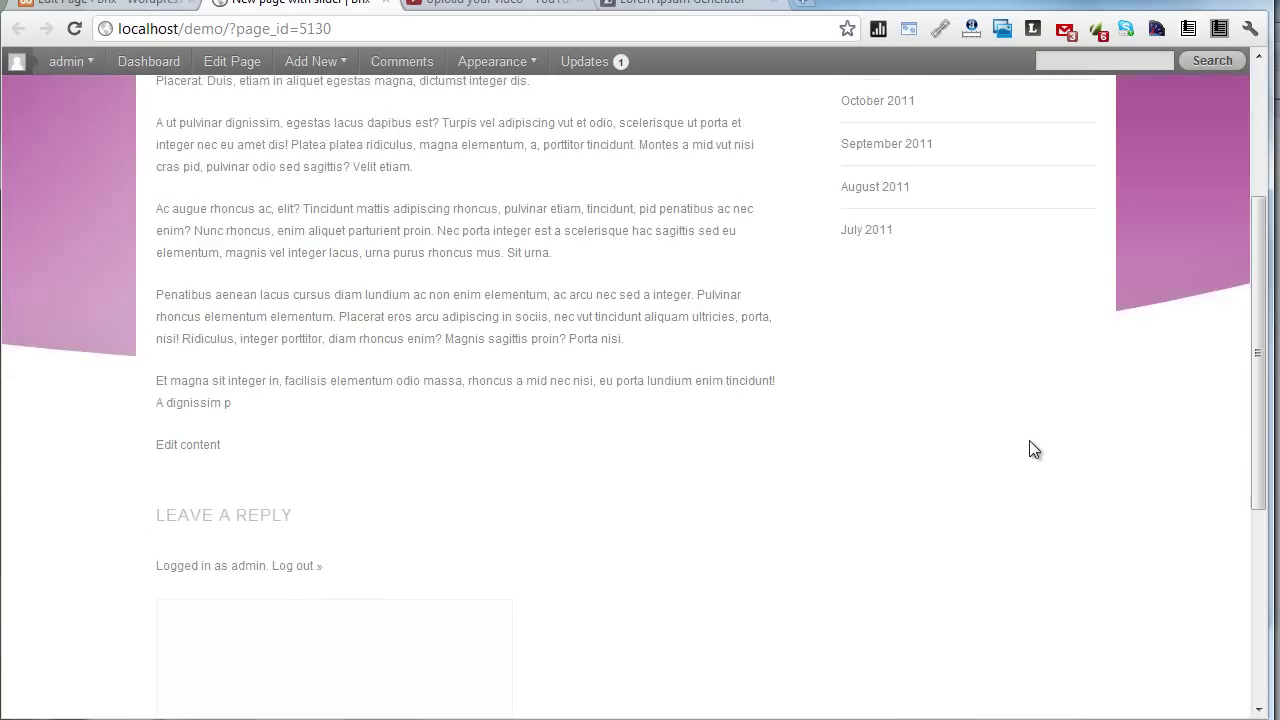
{"action": "scroll", "coordinate": [1031, 449], "scroll_direction": "up", "scroll_amount": 3}
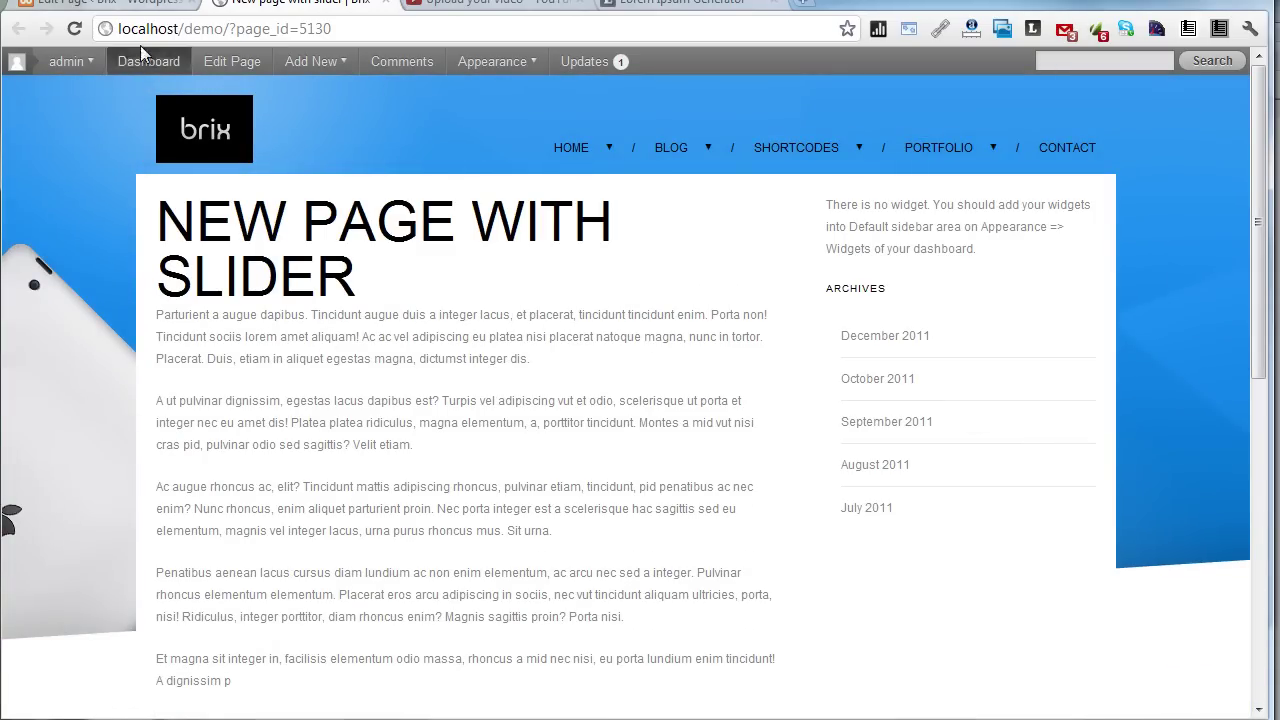
{"action": "left_click", "coordinate": [100, 6]}
{"action": "left_click", "coordinate": [252, 8]}
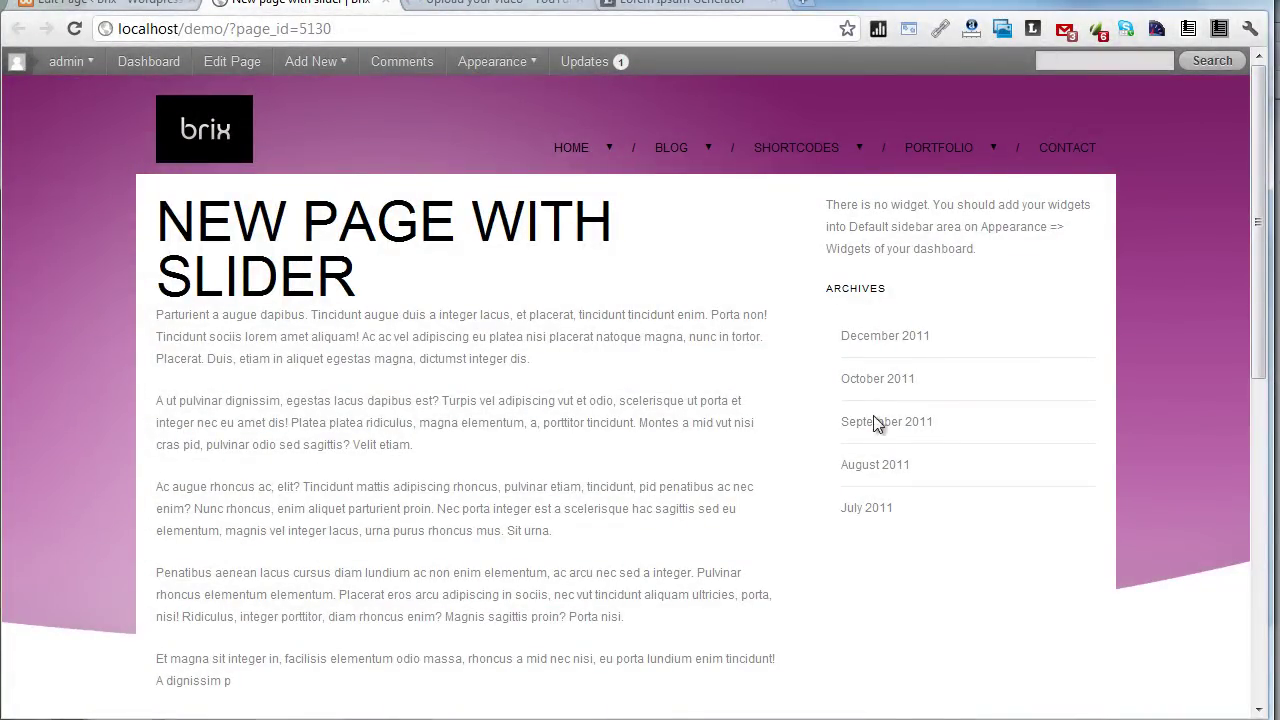
In the page editor's Additional options, set Margin top of content area to 600
{"action": "left_click", "coordinate": [100, 6]}
{"action": "scroll", "coordinate": [218, 440], "scroll_direction": "down", "scroll_amount": 5}
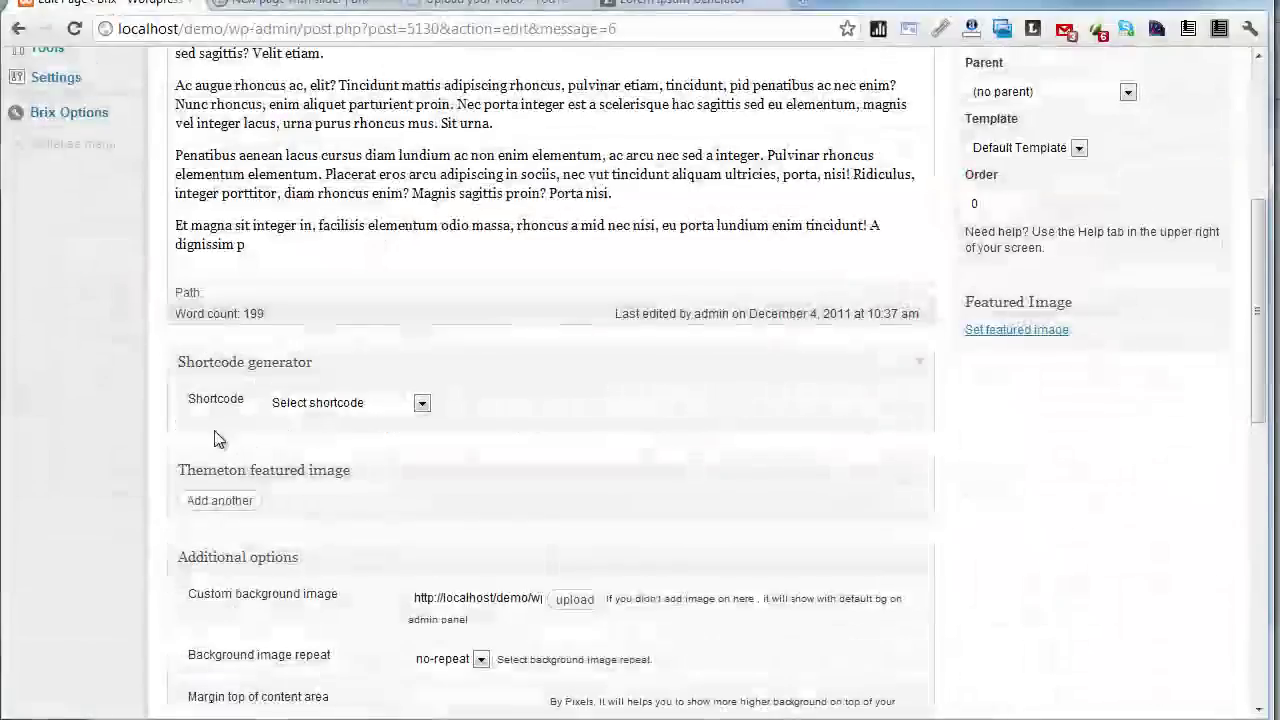
{"action": "scroll", "coordinate": [314, 451], "scroll_direction": "down", "scroll_amount": 2}
{"action": "scroll", "coordinate": [316, 453], "scroll_direction": "down", "scroll_amount": 2}
{"action": "scroll", "coordinate": [315, 445], "scroll_direction": "down", "scroll_amount": 2}
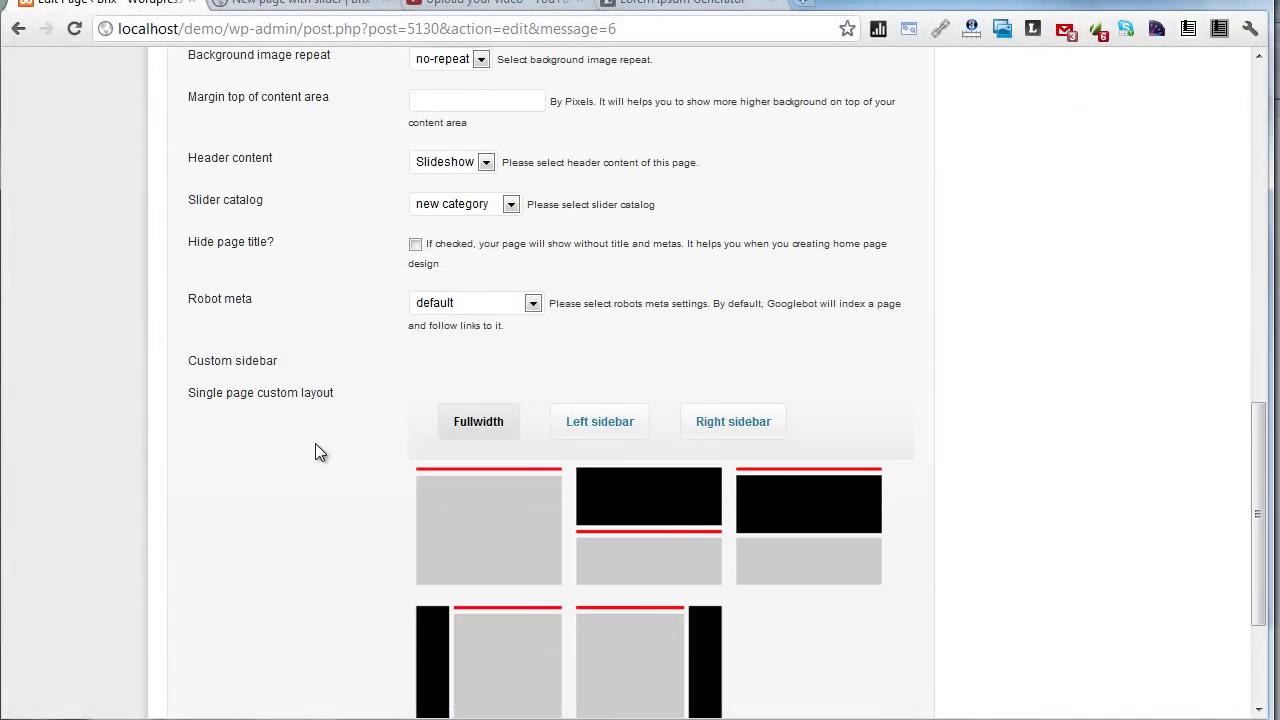
{"action": "scroll", "coordinate": [315, 445], "scroll_direction": "down", "scroll_amount": 3}
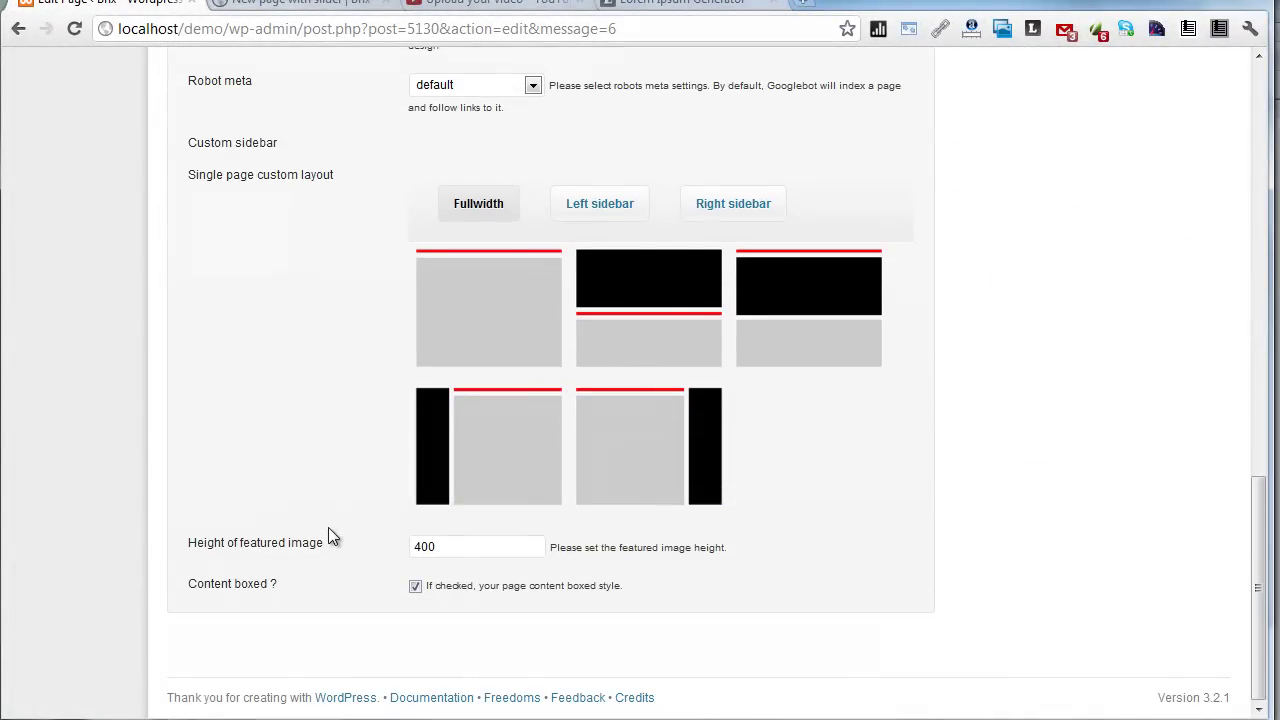
{"action": "scroll", "coordinate": [335, 532], "scroll_direction": "up", "scroll_amount": 4}
{"action": "scroll", "coordinate": [335, 532], "scroll_direction": "up", "scroll_amount": 4}
{"action": "scroll", "coordinate": [335, 532], "scroll_direction": "down", "scroll_amount": 3}
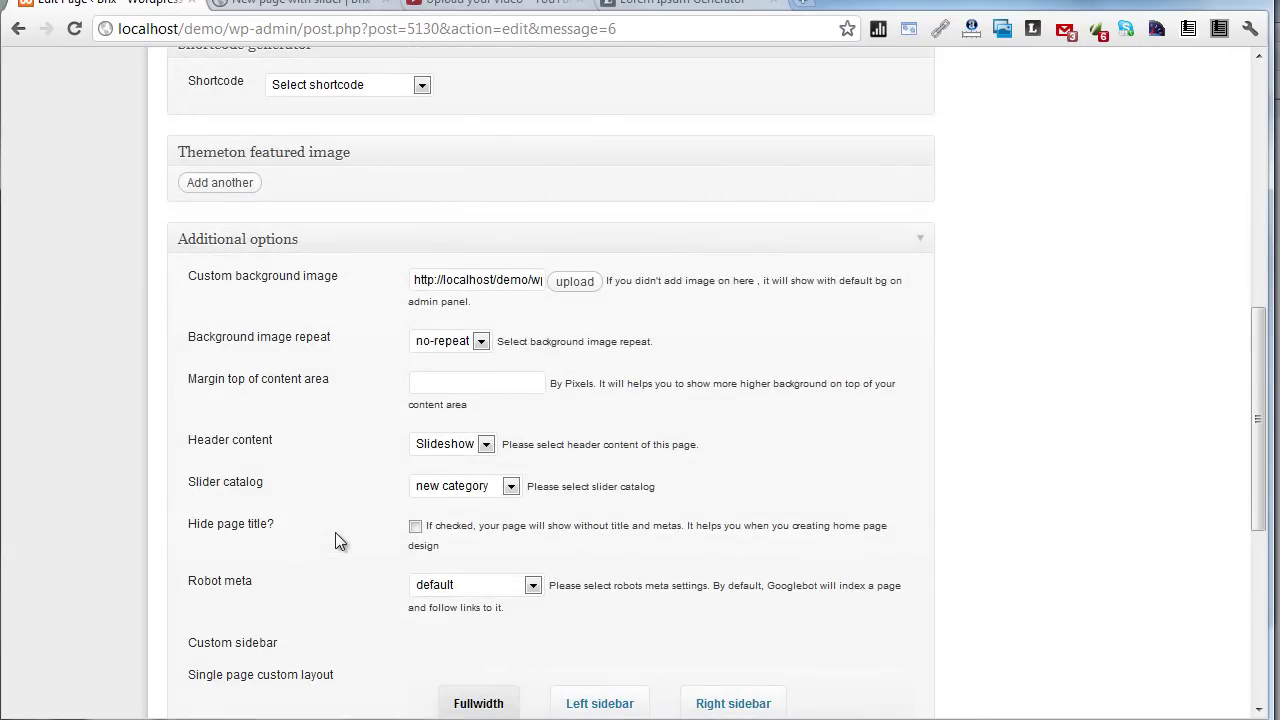
{"action": "left_click", "coordinate": [422, 376]}
{"action": "type", "text": "600"}
Update the page and reload the live front-end page to see the change
{"action": "scroll", "coordinate": [920, 393], "scroll_direction": "up", "scroll_amount": 10}
{"action": "left_click", "coordinate": [1176, 378]}
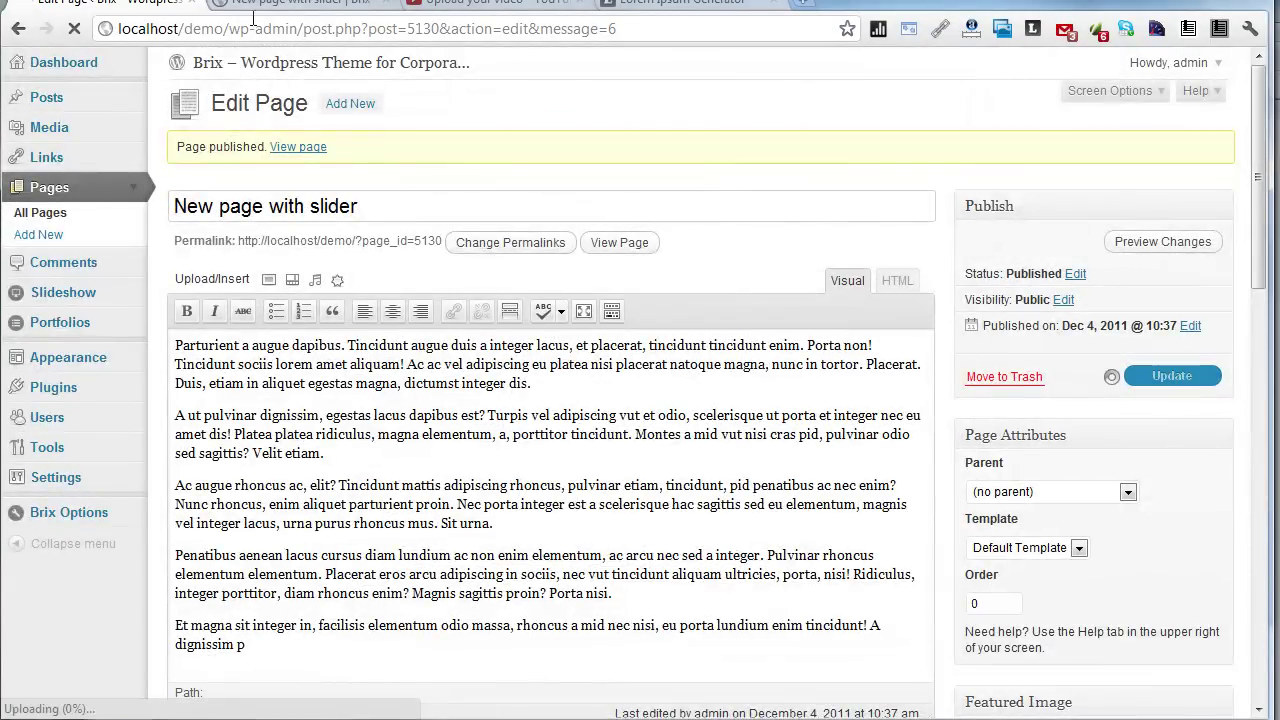
{"action": "left_click", "coordinate": [300, 3]}
{"action": "left_click", "coordinate": [76, 33]}
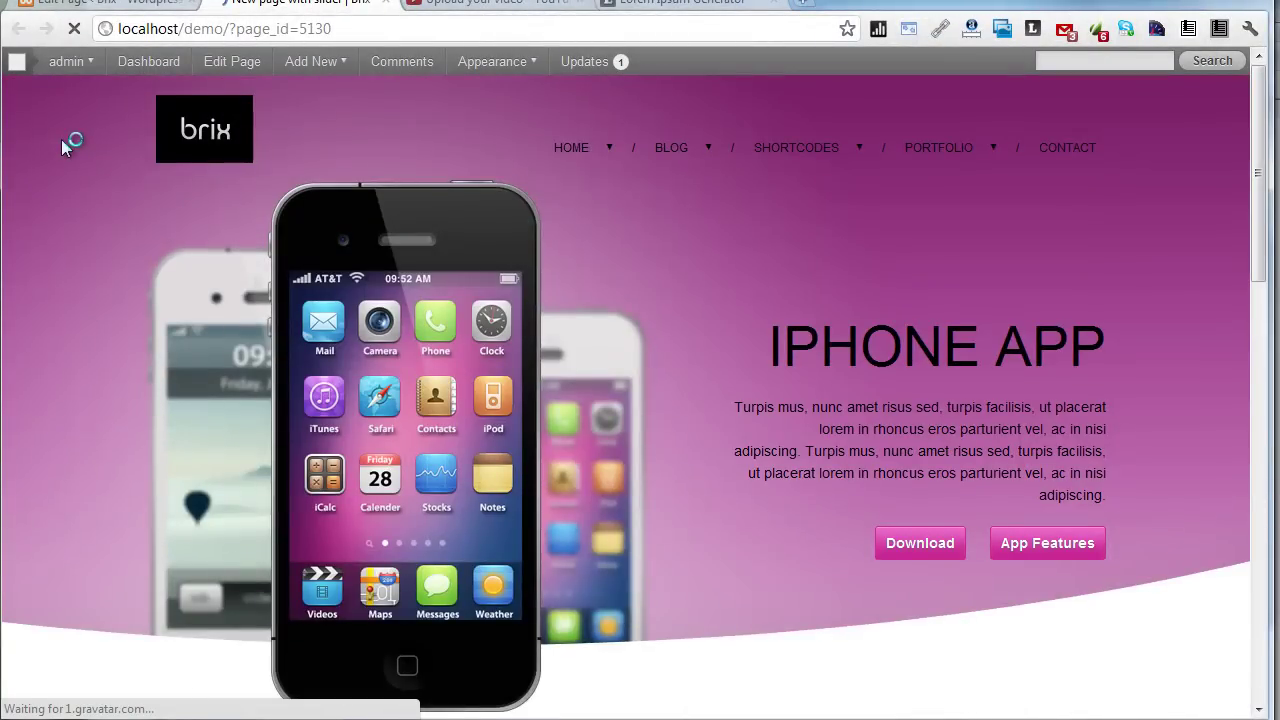
Scroll the live page to check the iPhone APP slider above the lorem ipsum text
{"action": "scroll", "coordinate": [196, 366], "scroll_direction": "down", "scroll_amount": 2}
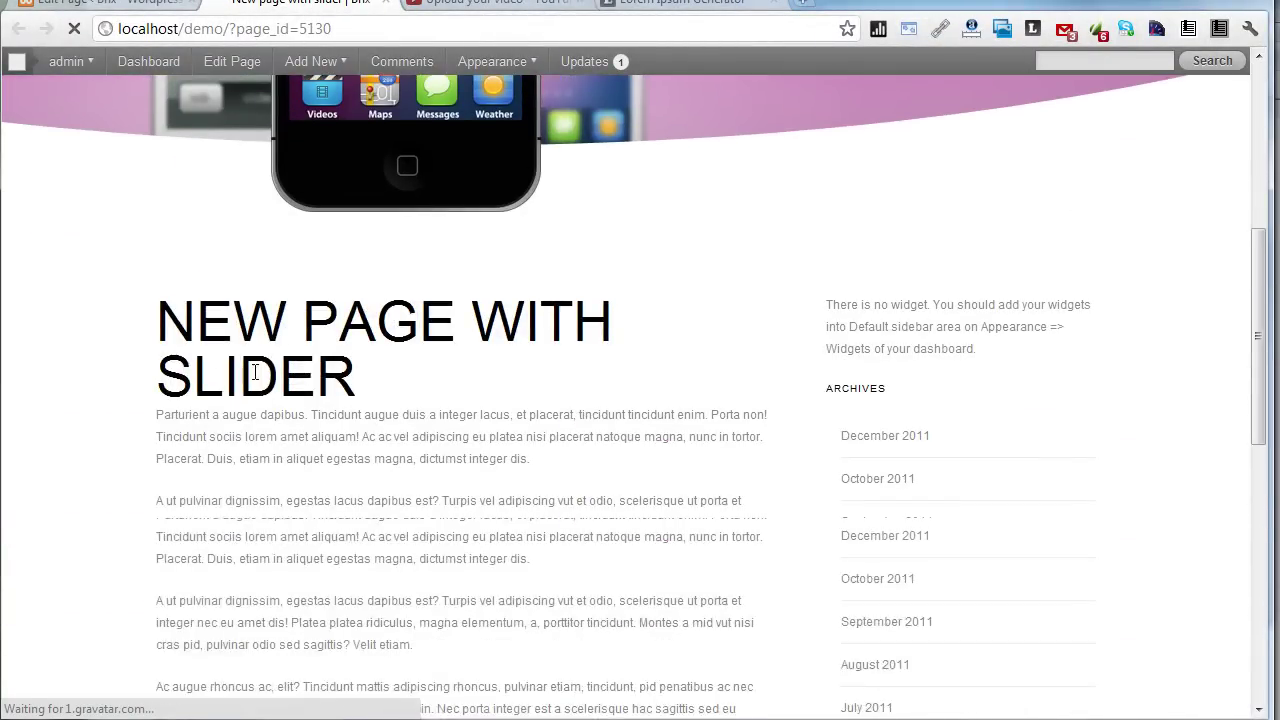
{"action": "scroll", "coordinate": [250, 370], "scroll_direction": "up", "scroll_amount": 3}
{"action": "scroll", "coordinate": [330, 378], "scroll_direction": "down", "scroll_amount": 1}
{"action": "scroll", "coordinate": [419, 387], "scroll_direction": "down", "scroll_amount": 1}
{"action": "scroll", "coordinate": [419, 387], "scroll_direction": "up", "scroll_amount": 4}
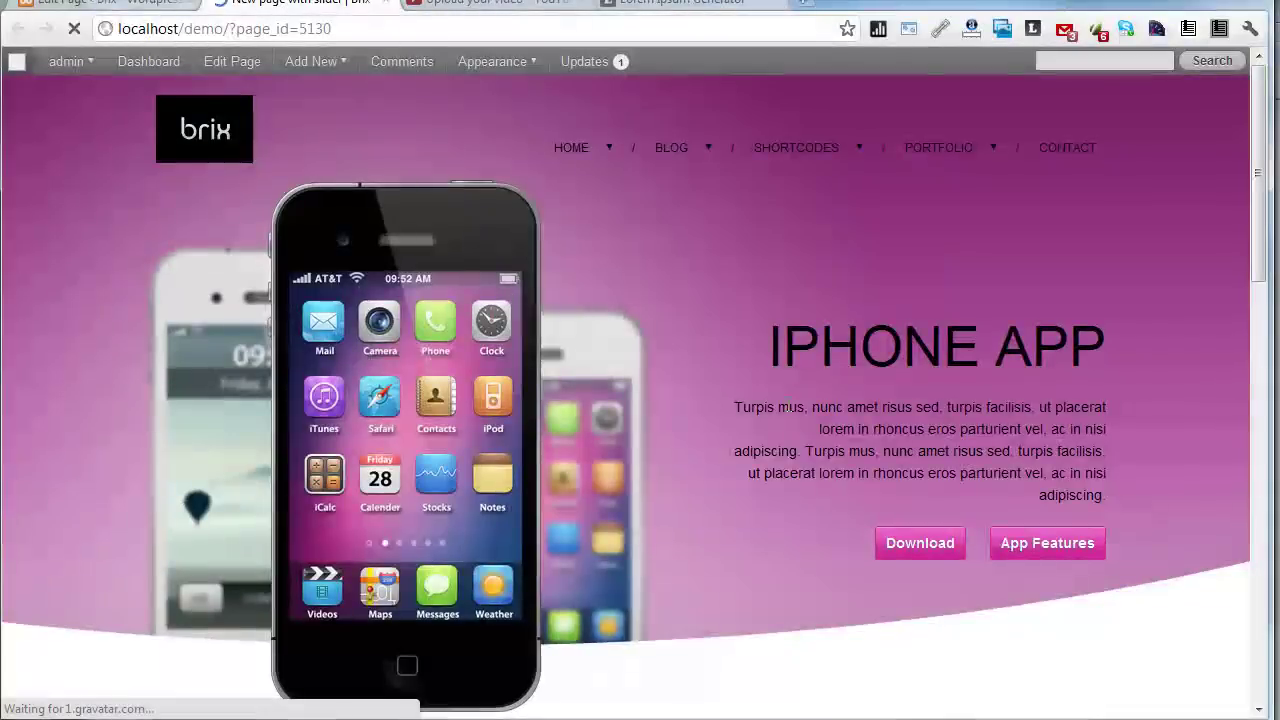
{"action": "scroll", "coordinate": [648, 412], "scroll_direction": "down", "scroll_amount": 5}
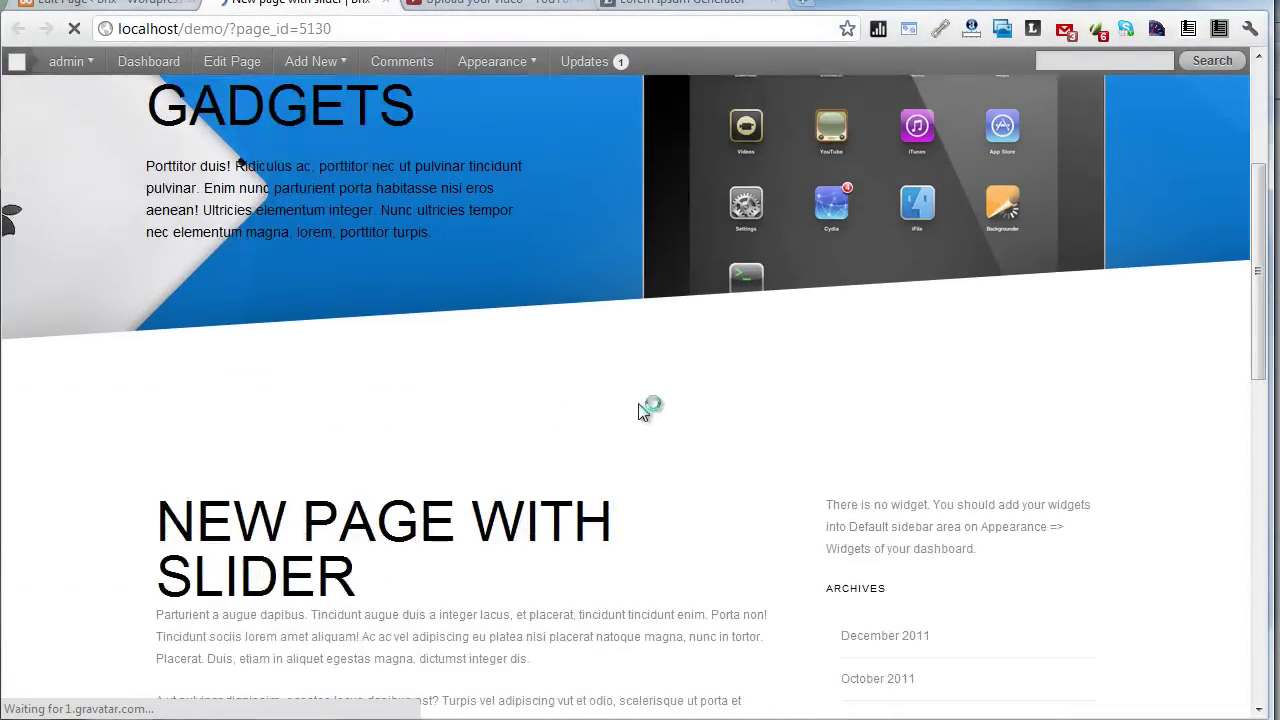
{"action": "left_click_drag", "start_coordinate": [132, 292], "coordinate": [1033, 583]}
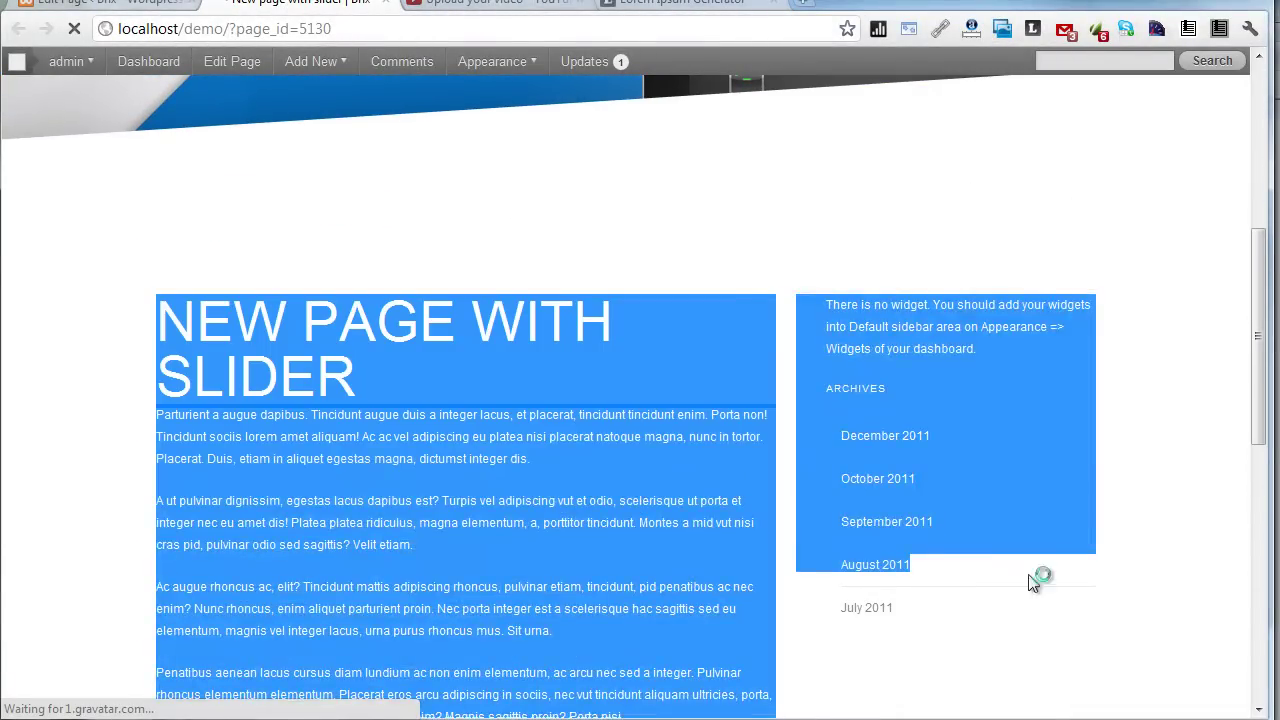
{"action": "left_click", "coordinate": [606, 480]}
Scroll back through the live page and return to the Edit Page tab
{"action": "scroll", "coordinate": [606, 480], "scroll_direction": "down", "scroll_amount": 1}
{"action": "scroll", "coordinate": [606, 480], "scroll_direction": "down", "scroll_amount": 5}
{"action": "scroll", "coordinate": [606, 480], "scroll_direction": "up", "scroll_amount": 10}
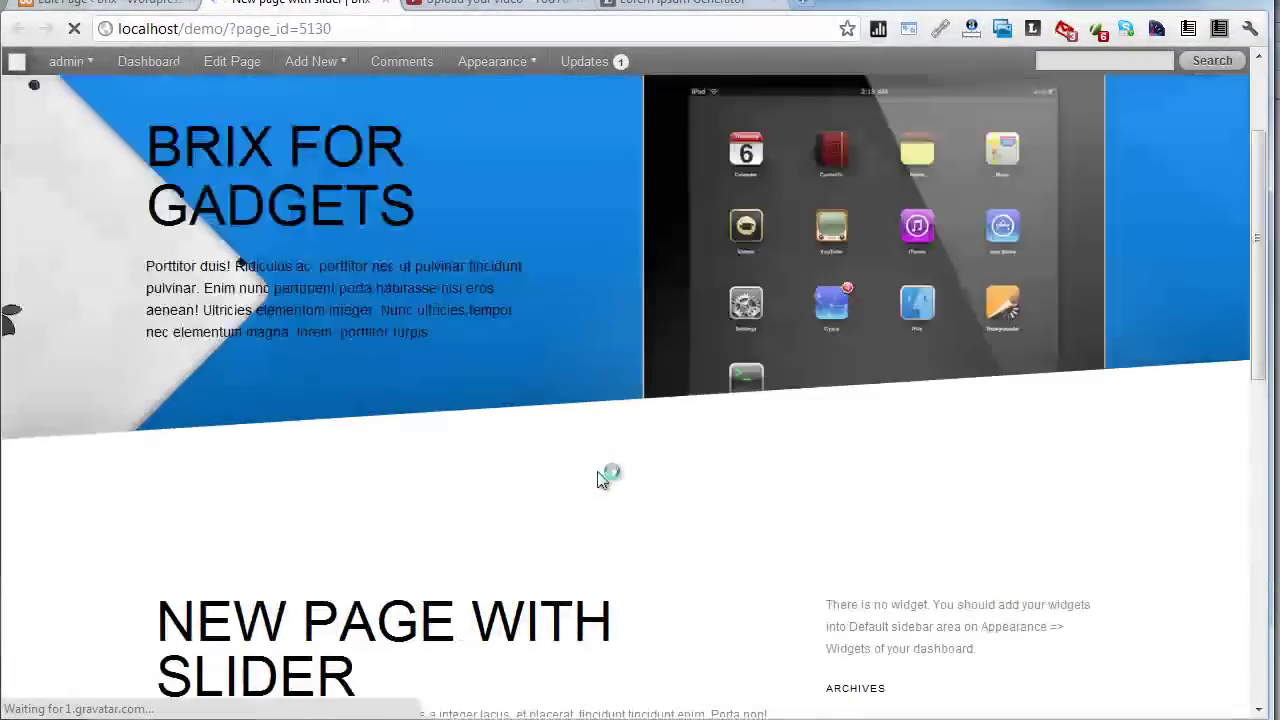
{"action": "scroll", "coordinate": [598, 473], "scroll_direction": "up", "scroll_amount": 2}
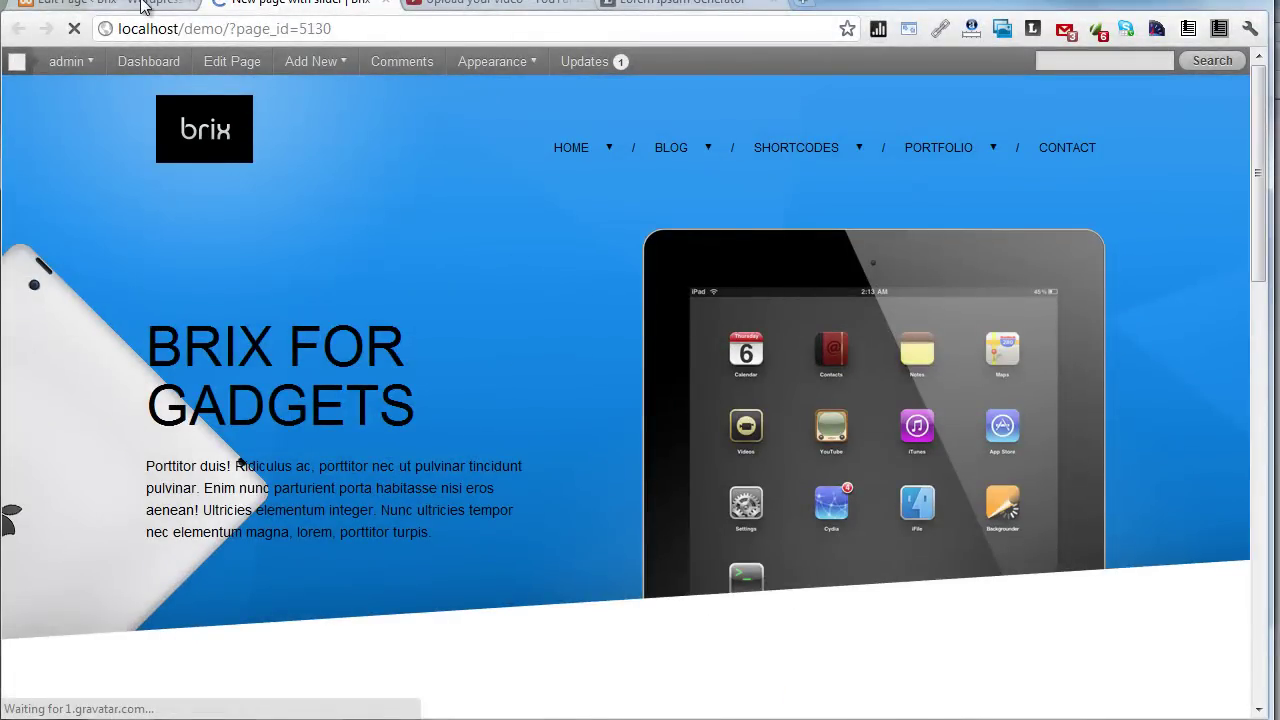
{"action": "left_click", "coordinate": [100, 4]}
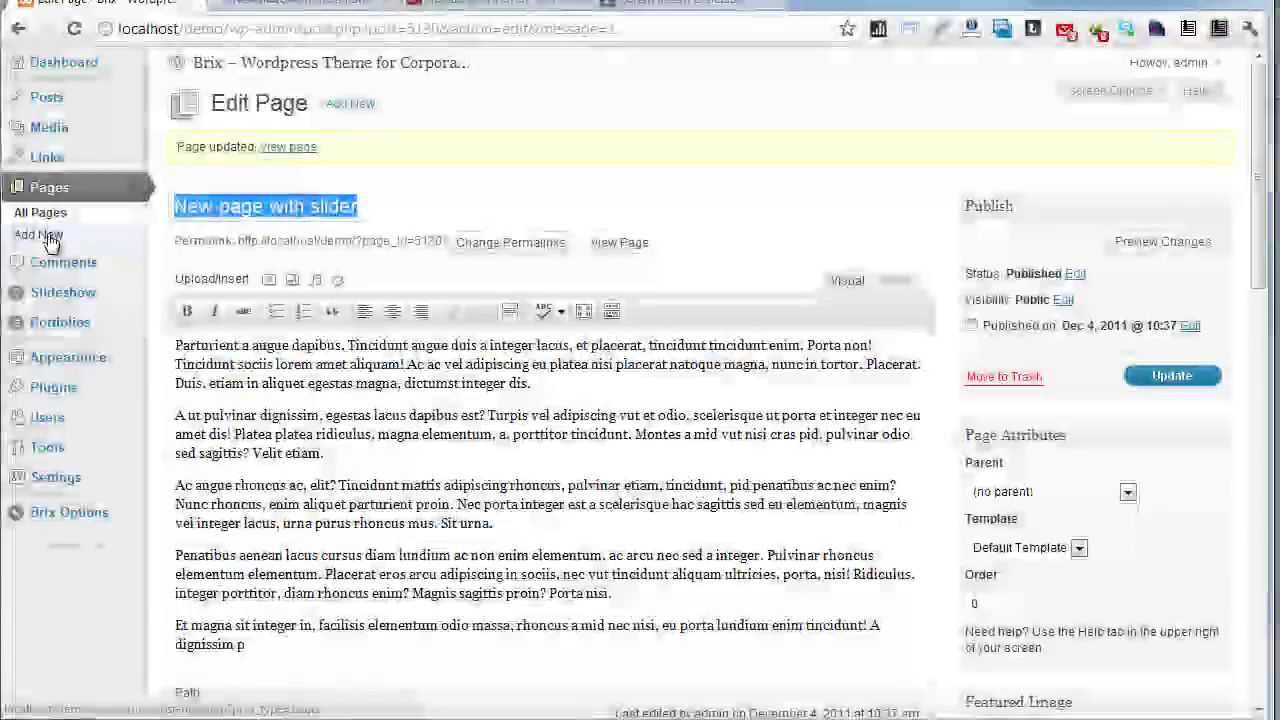
Inspect the iPhone APP slide's image address and content position options
{"action": "left_click", "coordinate": [66, 293]}
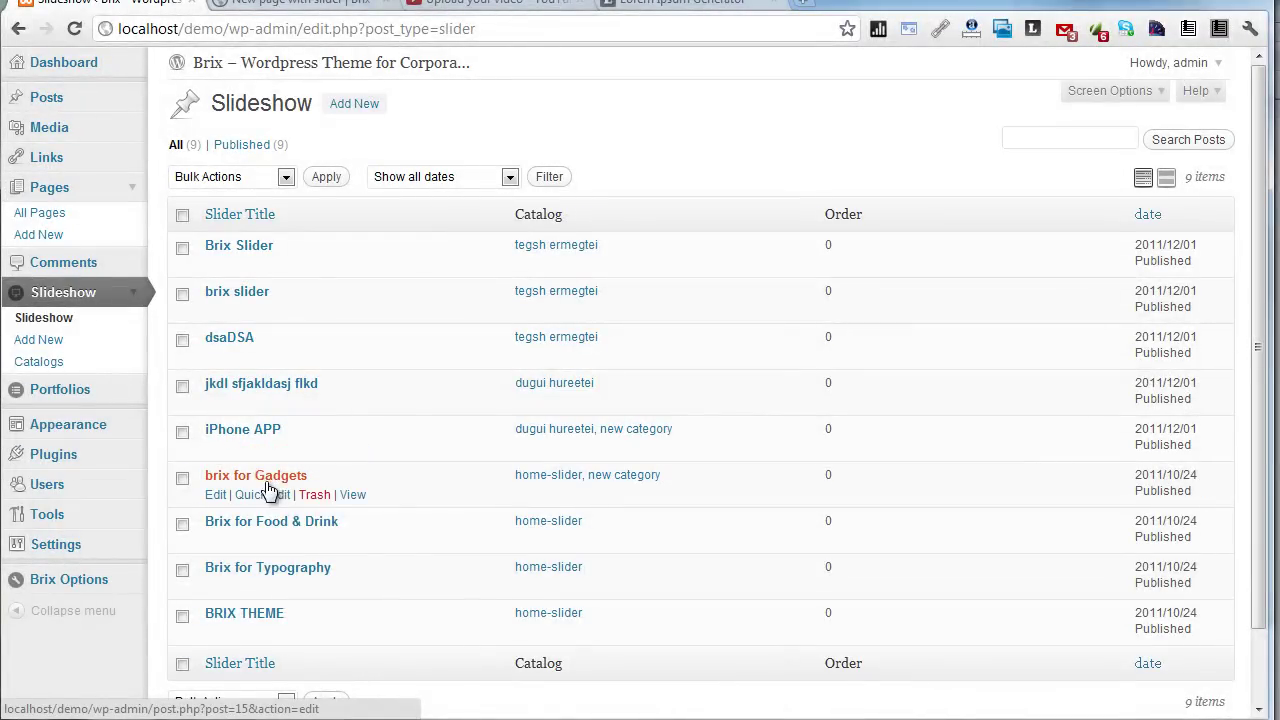
{"action": "left_click", "coordinate": [253, 435]}
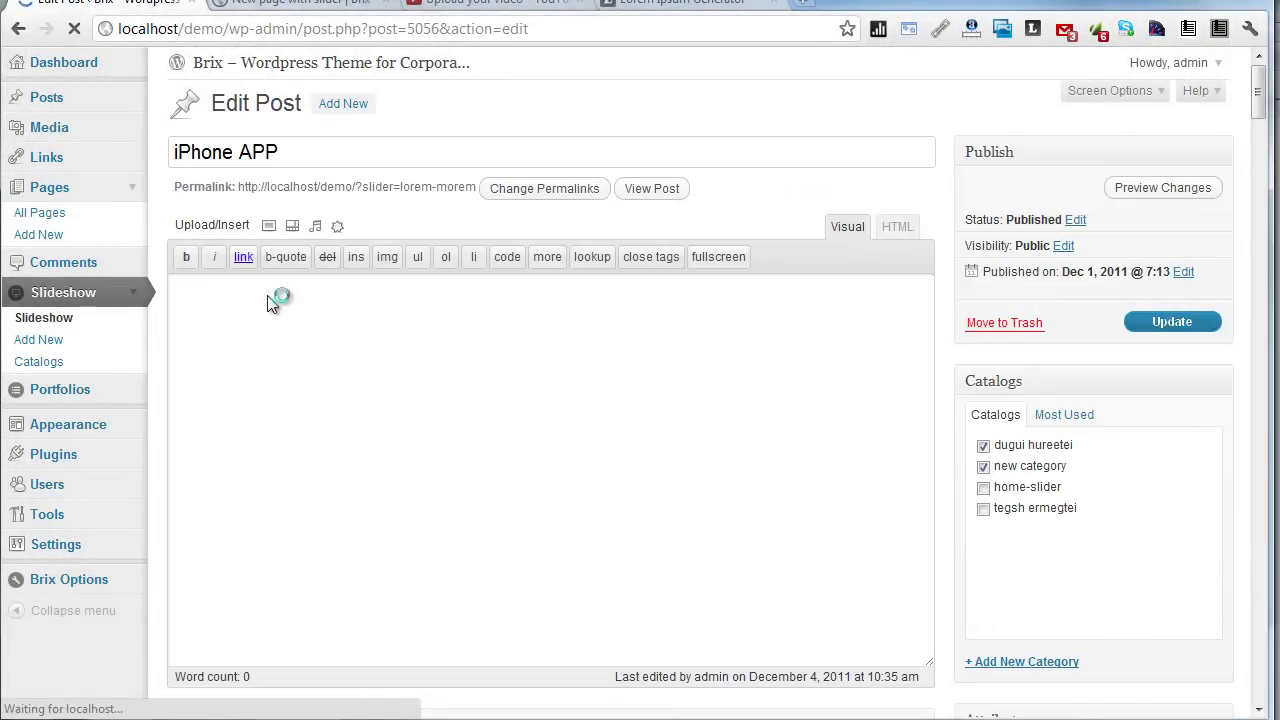
{"action": "scroll", "coordinate": [408, 478], "scroll_direction": "down", "scroll_amount": 3}
{"action": "scroll", "coordinate": [408, 478], "scroll_direction": "down", "scroll_amount": 3}
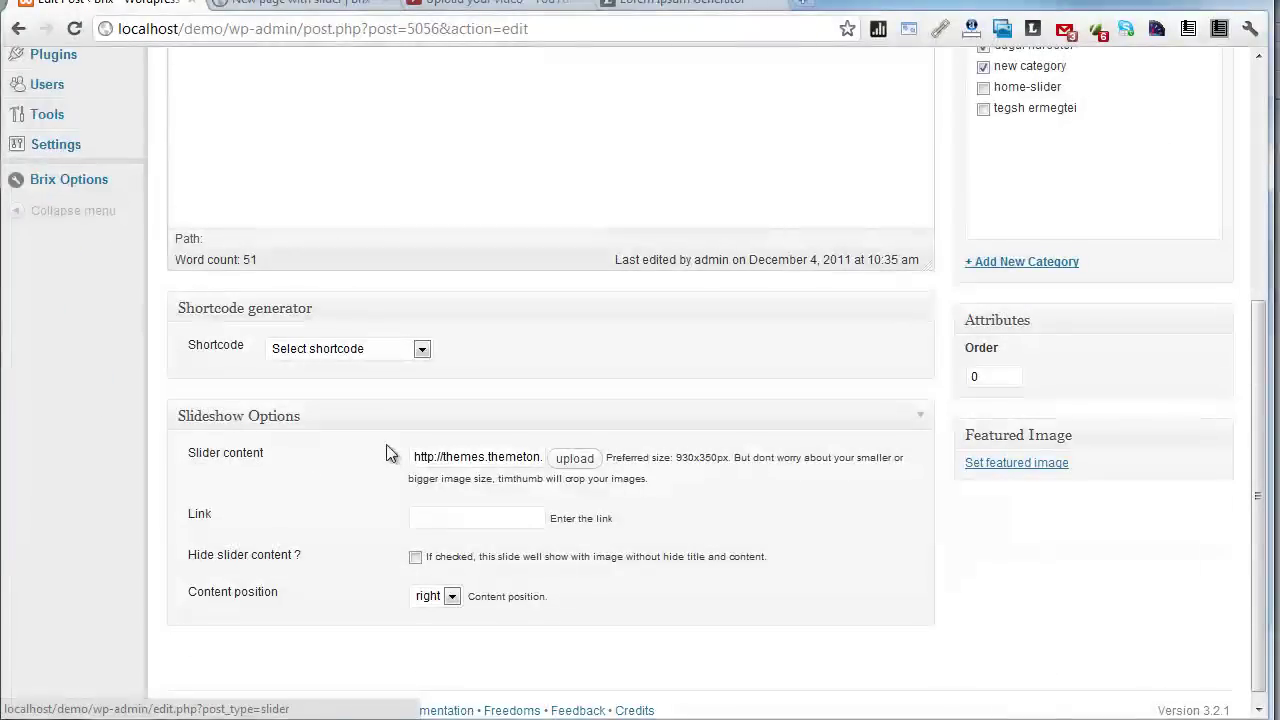
{"action": "triple_click", "coordinate": [432, 456]}
{"action": "left_click", "coordinate": [436, 598]}
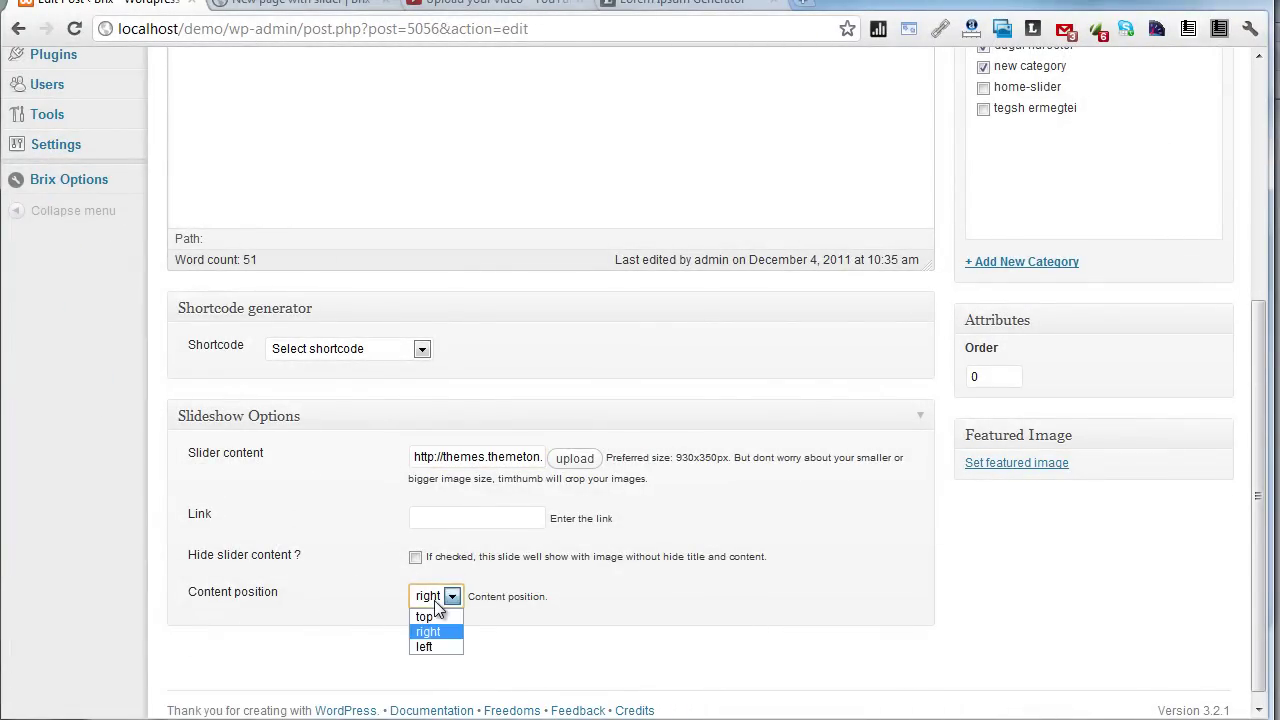
Go to the list of all pages
{"action": "scroll", "coordinate": [387, 634], "scroll_direction": "up", "scroll_amount": 5}
{"action": "scroll", "coordinate": [337, 503], "scroll_direction": "up", "scroll_amount": 2}
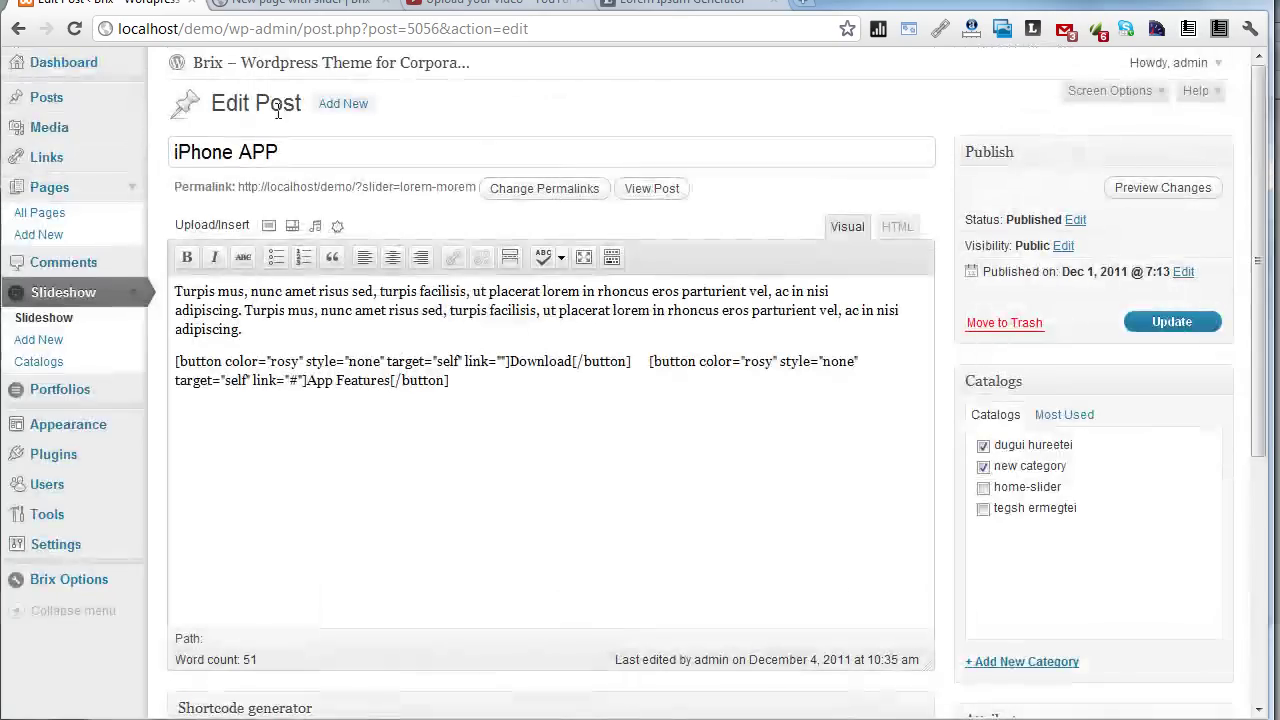
{"action": "left_click", "coordinate": [48, 213]}
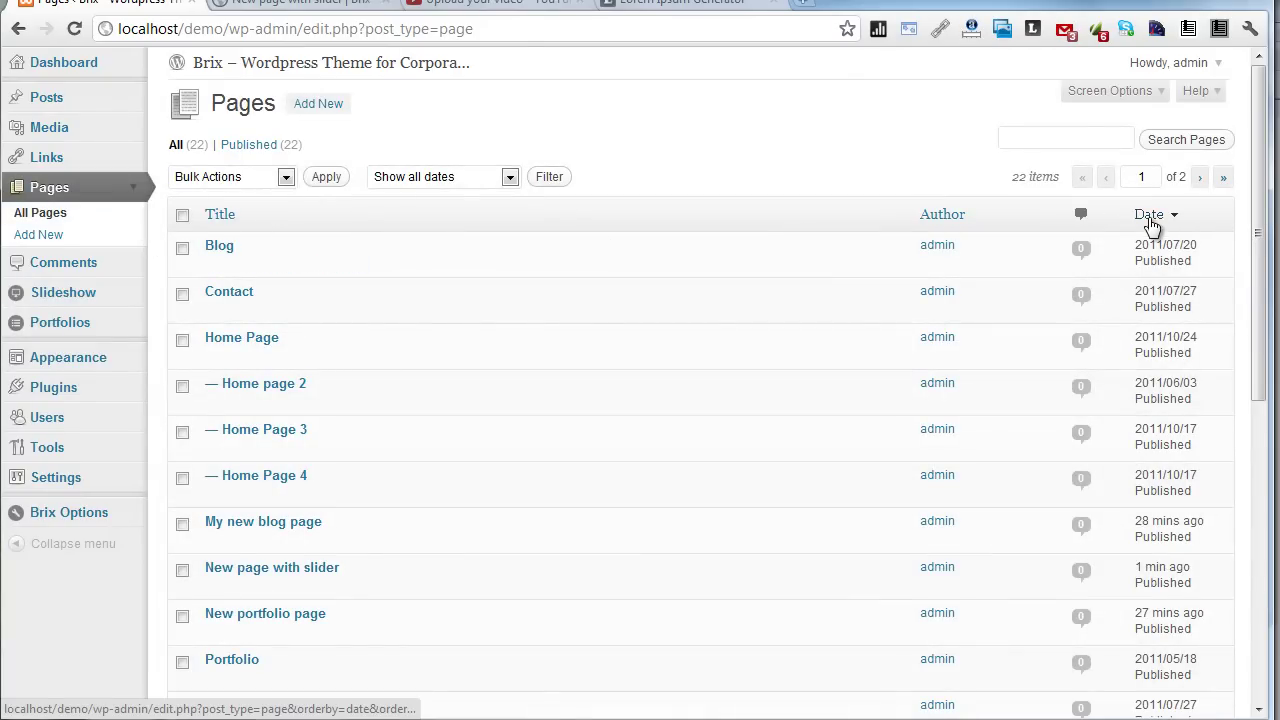
Sort pages by date, review 'New page with slider' header settings, then view the live page
{"action": "left_click", "coordinate": [1150, 216]}
{"action": "left_click", "coordinate": [268, 247]}
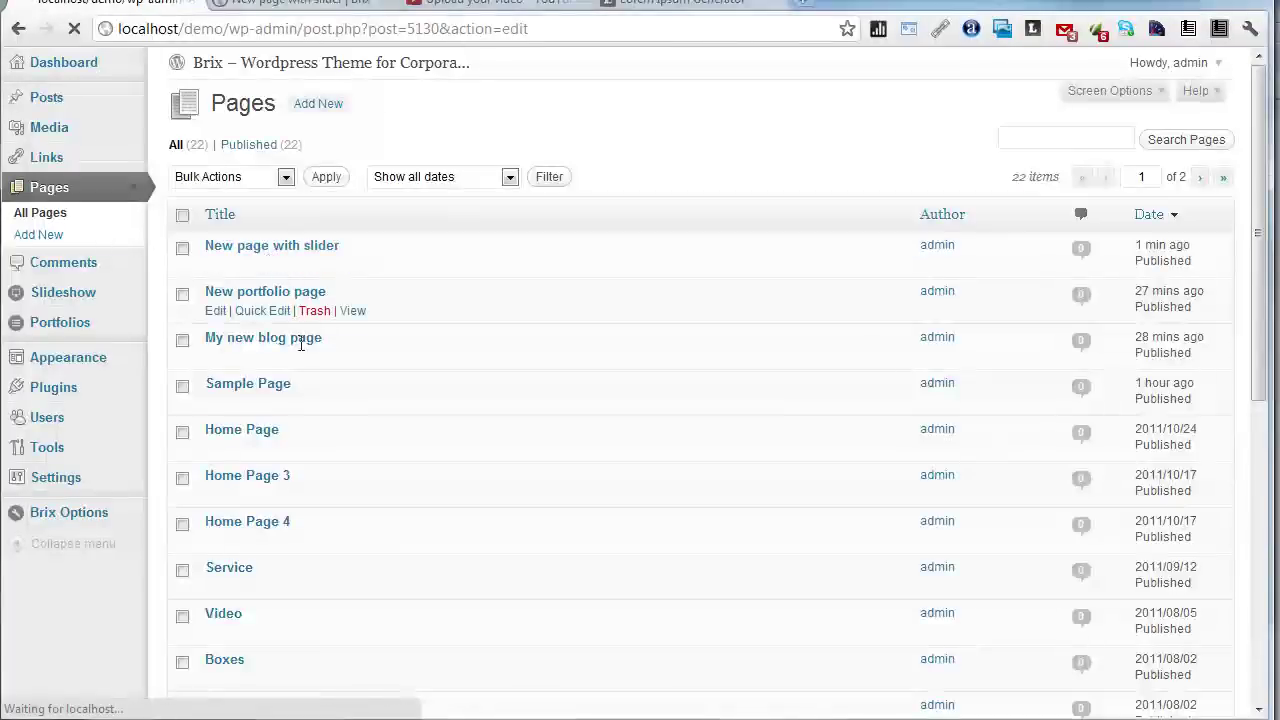
{"action": "scroll", "coordinate": [254, 357], "scroll_direction": "down", "scroll_amount": 6}
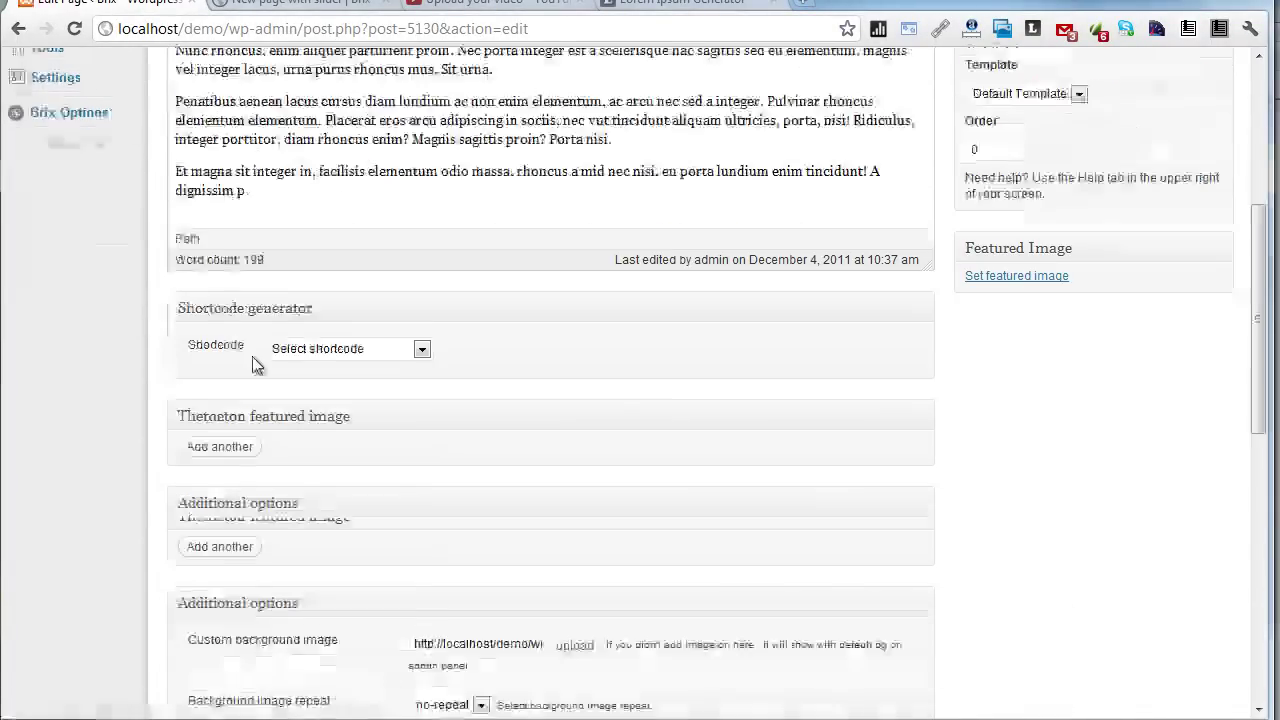
{"action": "scroll", "coordinate": [265, 365], "scroll_direction": "down", "scroll_amount": 3}
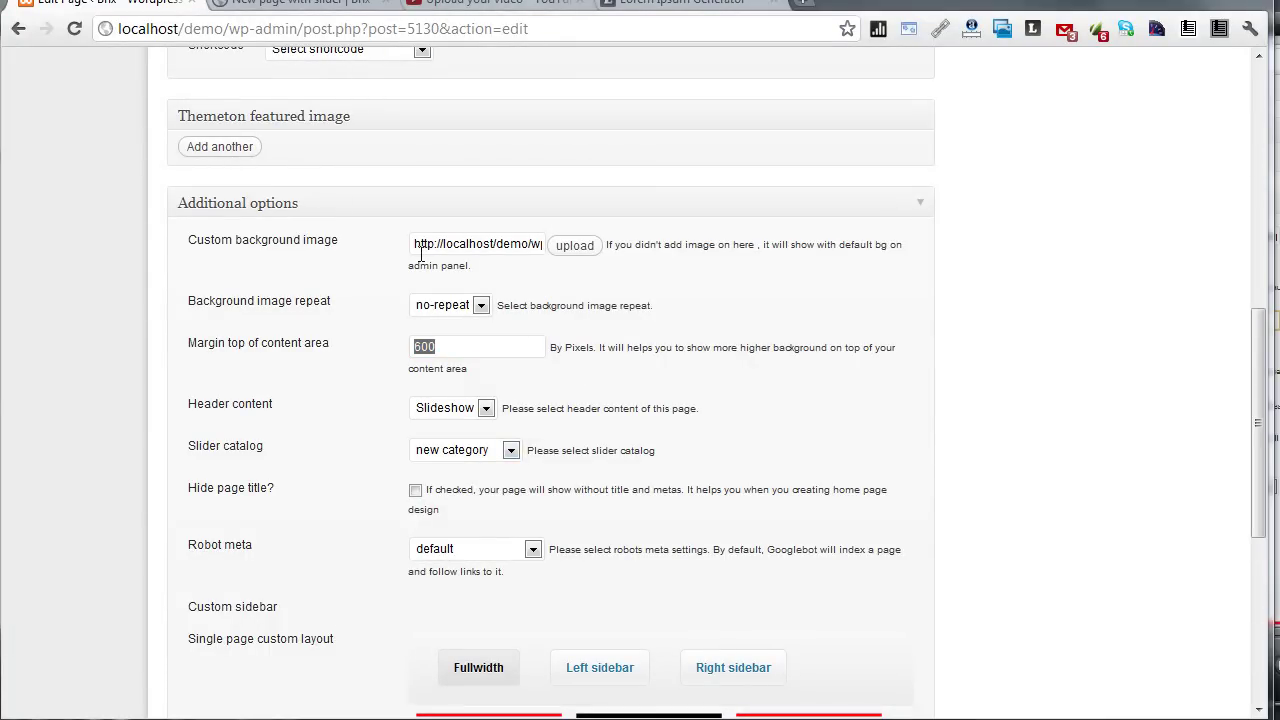
{"action": "left_click", "coordinate": [287, 8]}
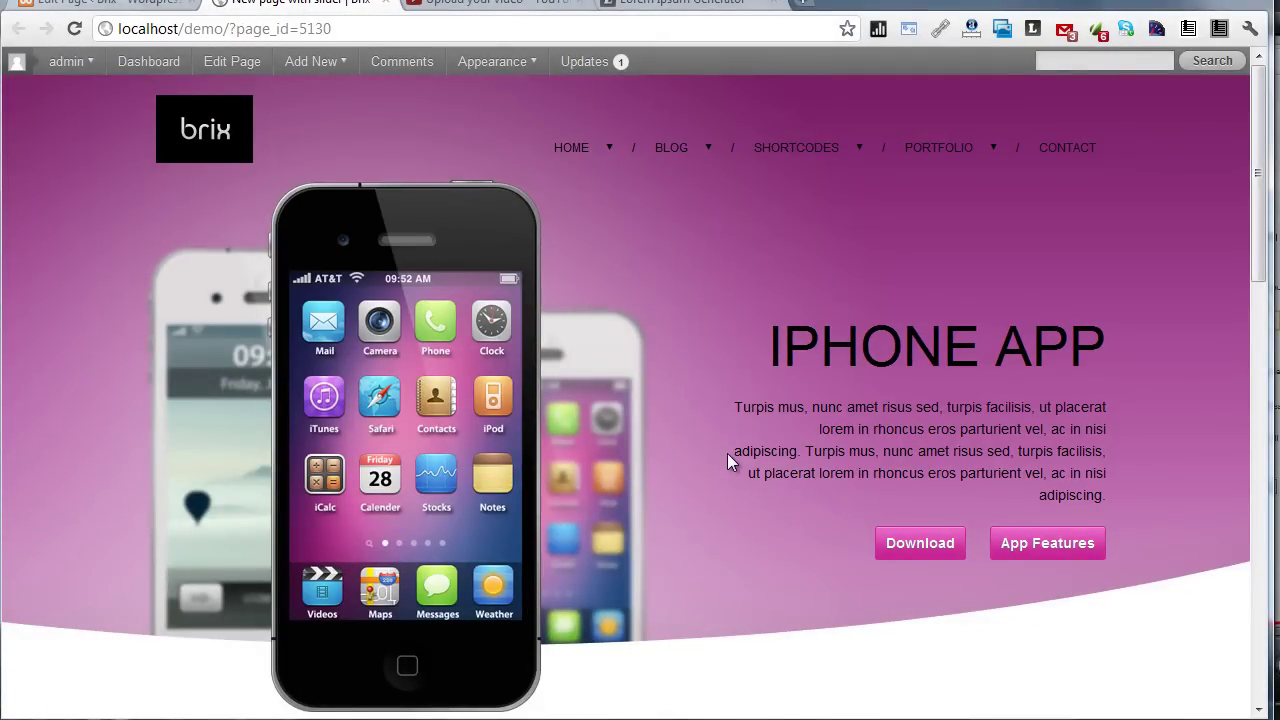
Return to the 'New page with slider' editor and go to the Slideshow slides list
{"action": "left_click", "coordinate": [88, 8]}
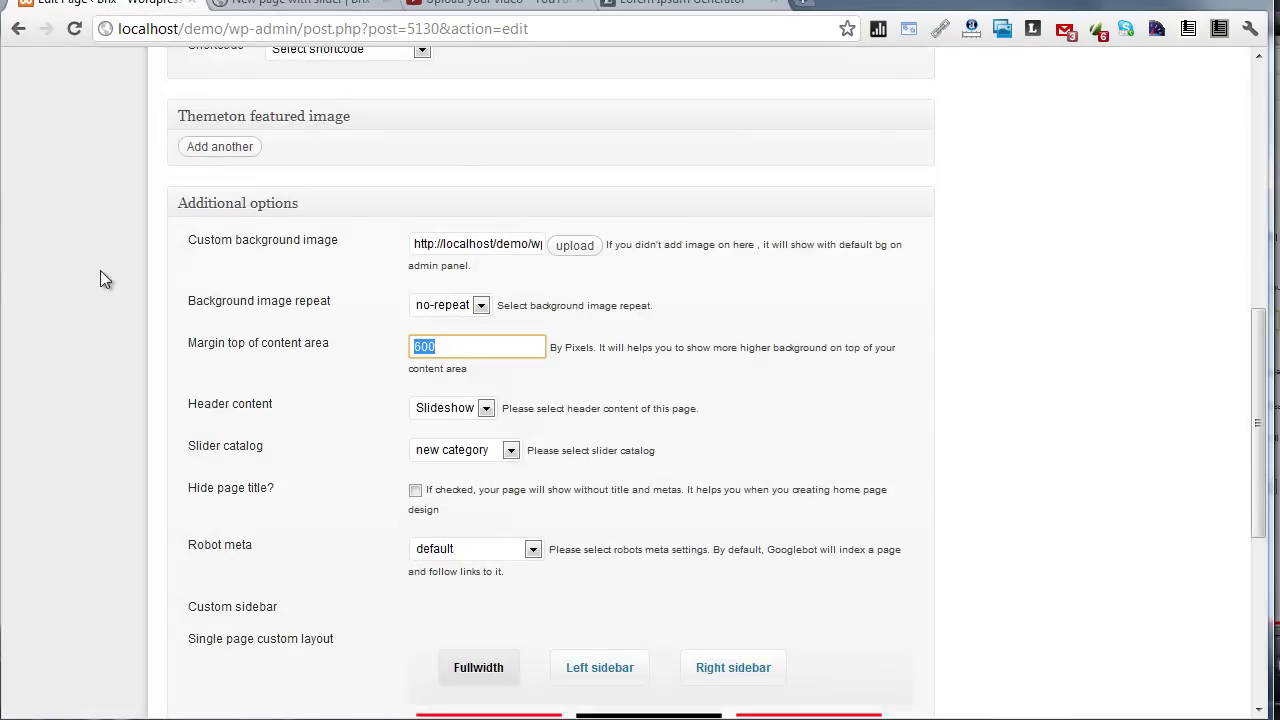
{"action": "scroll", "coordinate": [103, 330], "scroll_direction": "up", "scroll_amount": 6}
{"action": "scroll", "coordinate": [105, 320], "scroll_direction": "up", "scroll_amount": 3}
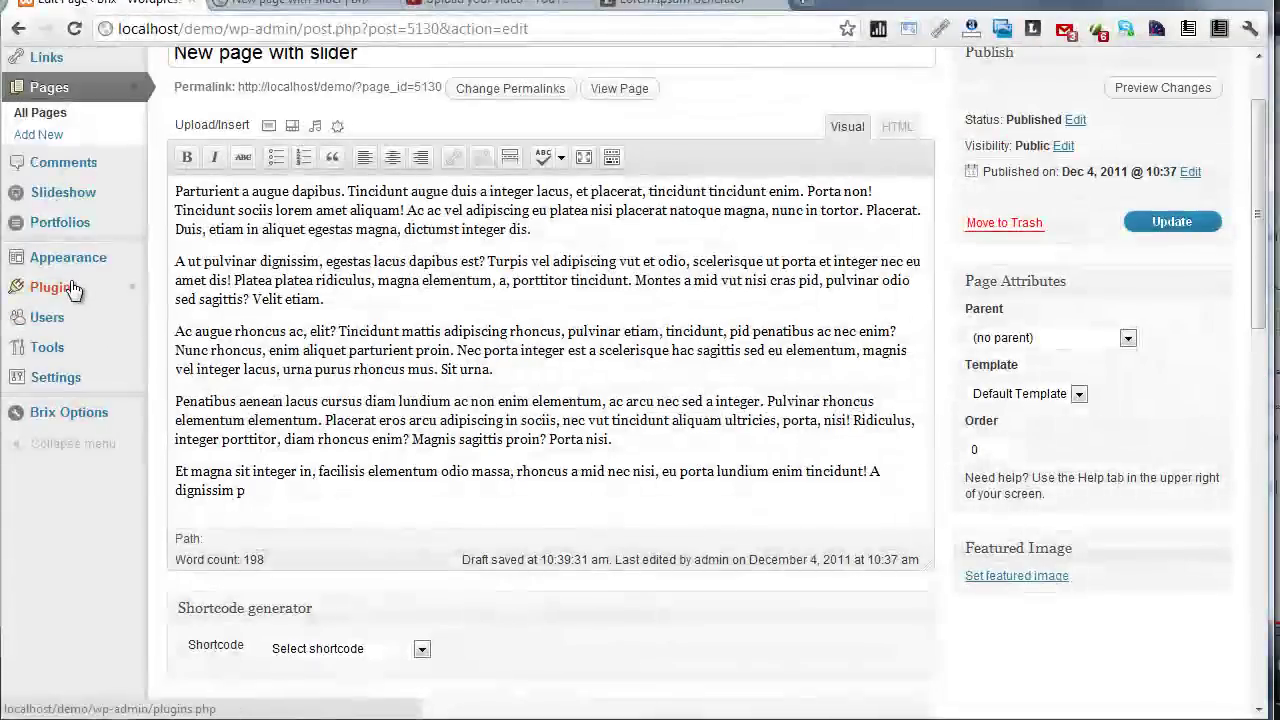
{"action": "left_click", "coordinate": [68, 203]}
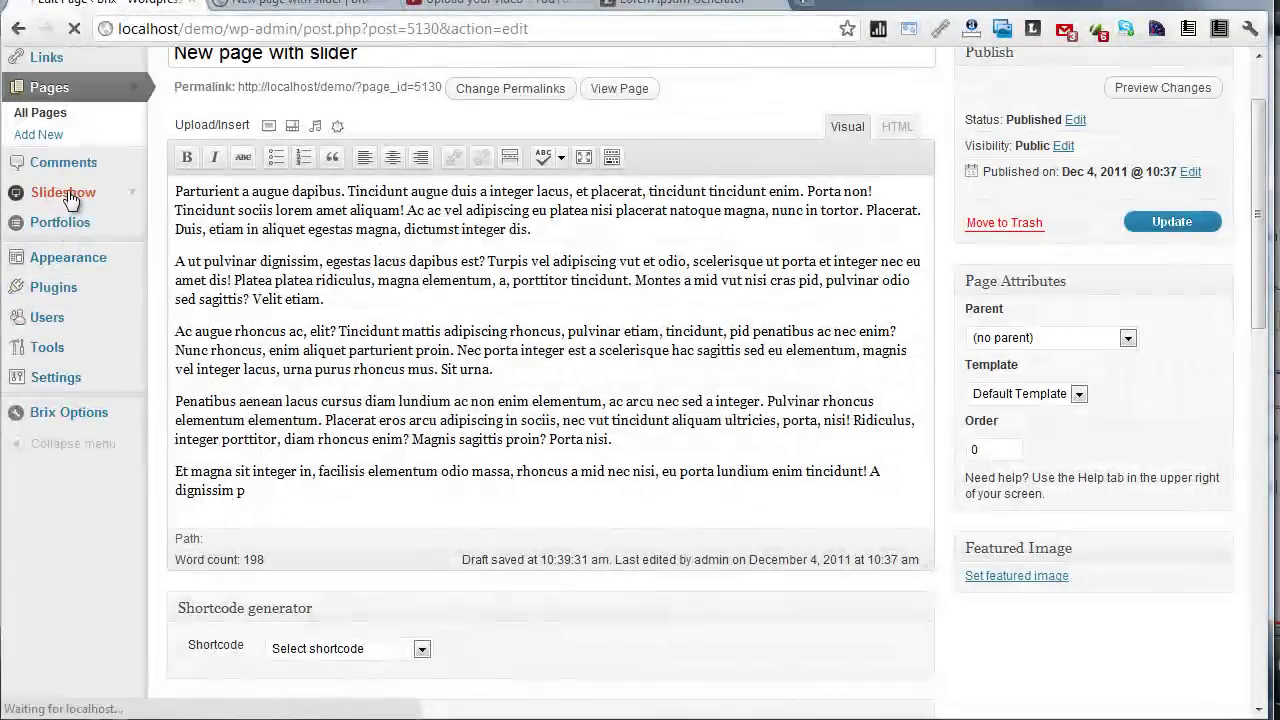